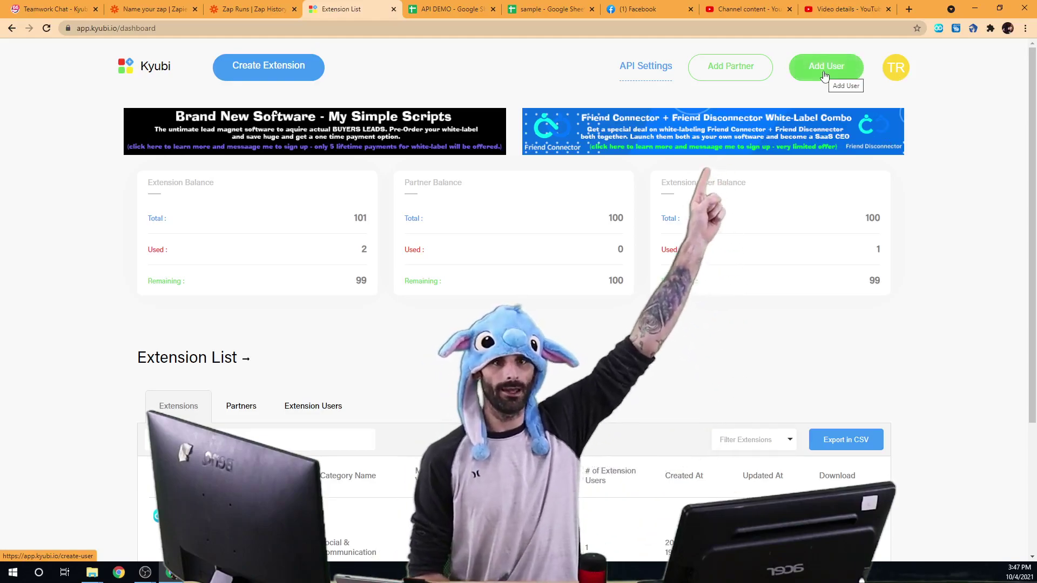
Step: Open the empty Create Users form from the Kyubi dashboard's Add User button
left_click(809, 68)
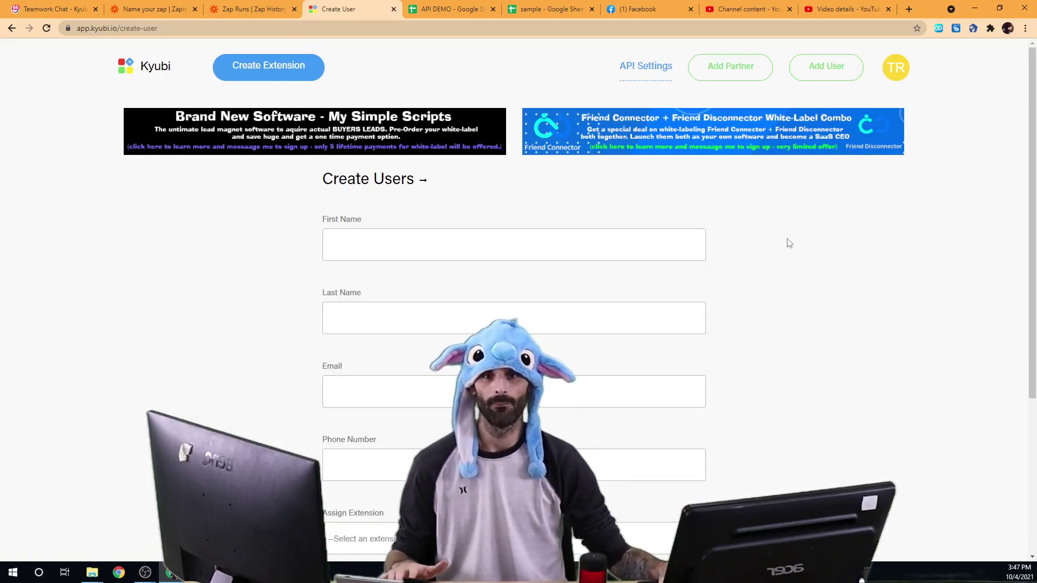
scroll(770, 295, "down", 2)
scroll(773, 292, "up", 2)
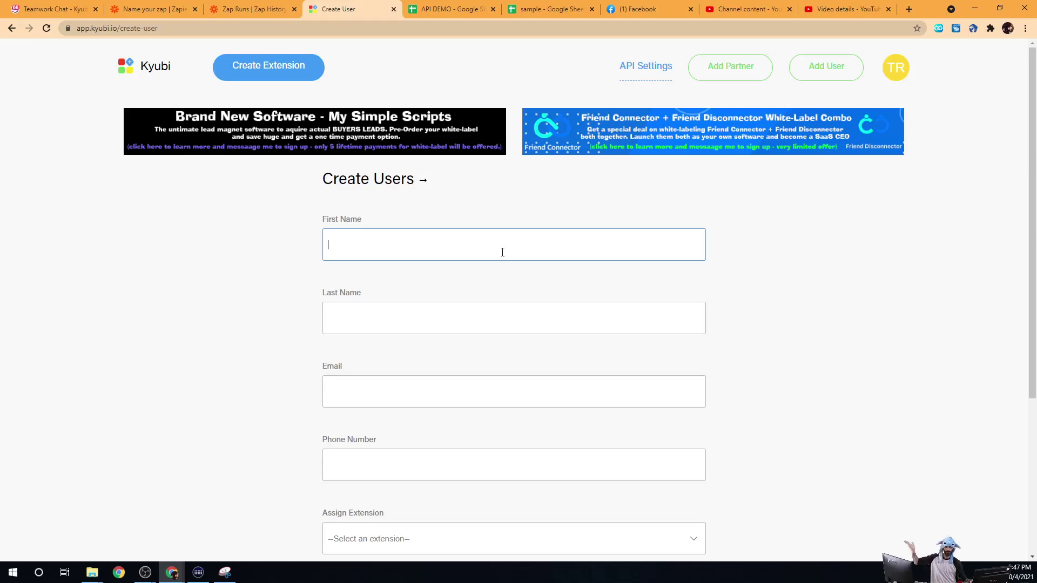
scroll(502, 252, "down", 2)
left_click(483, 220)
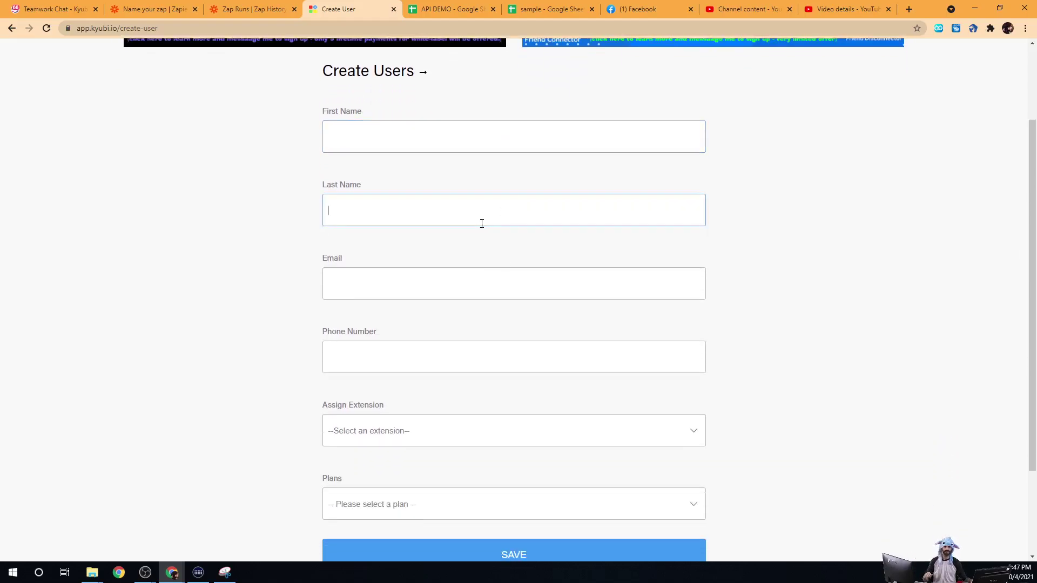
left_click(470, 283)
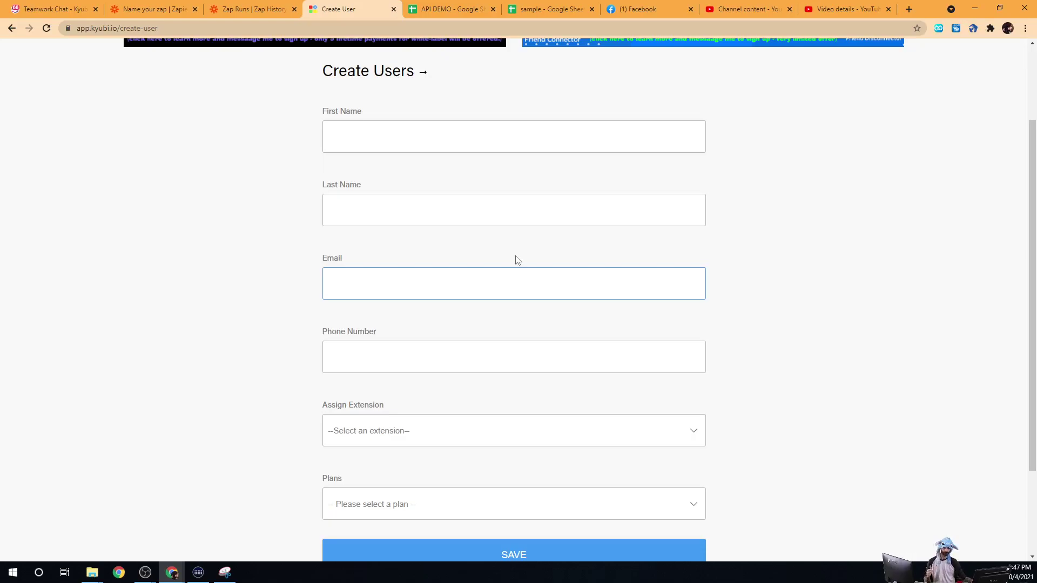
left_click(417, 365)
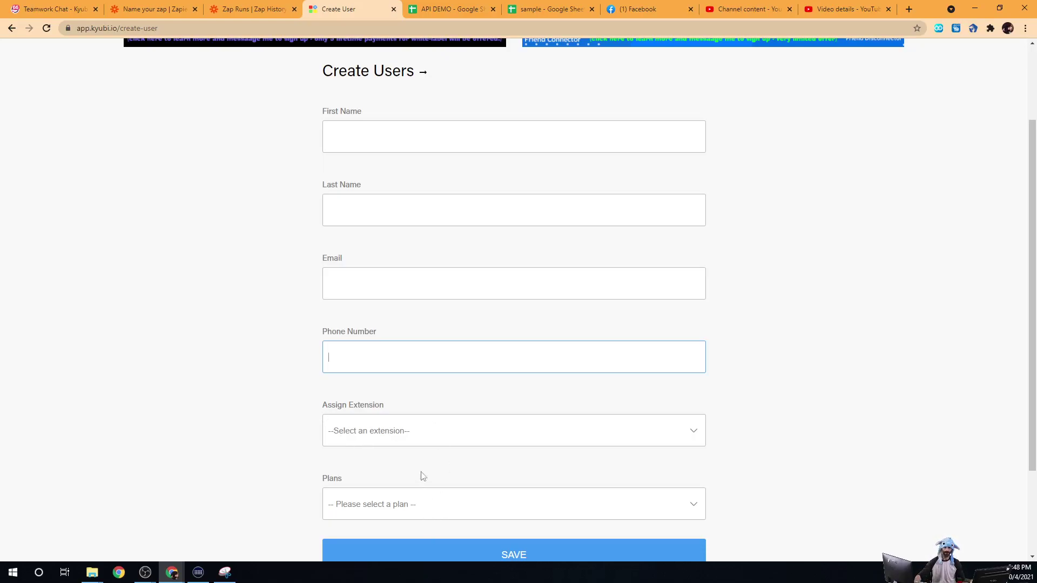
scroll(419, 465, "up", 2)
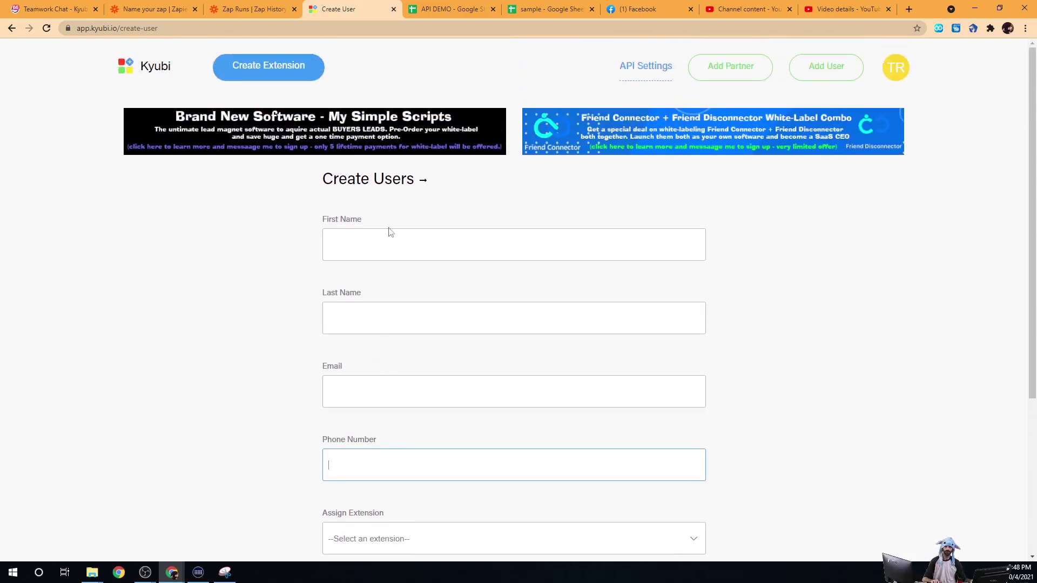
Step: Enter the test user's first name, last name and e-mail address, then copy the e-mail
type("Testy")
key("Tab")
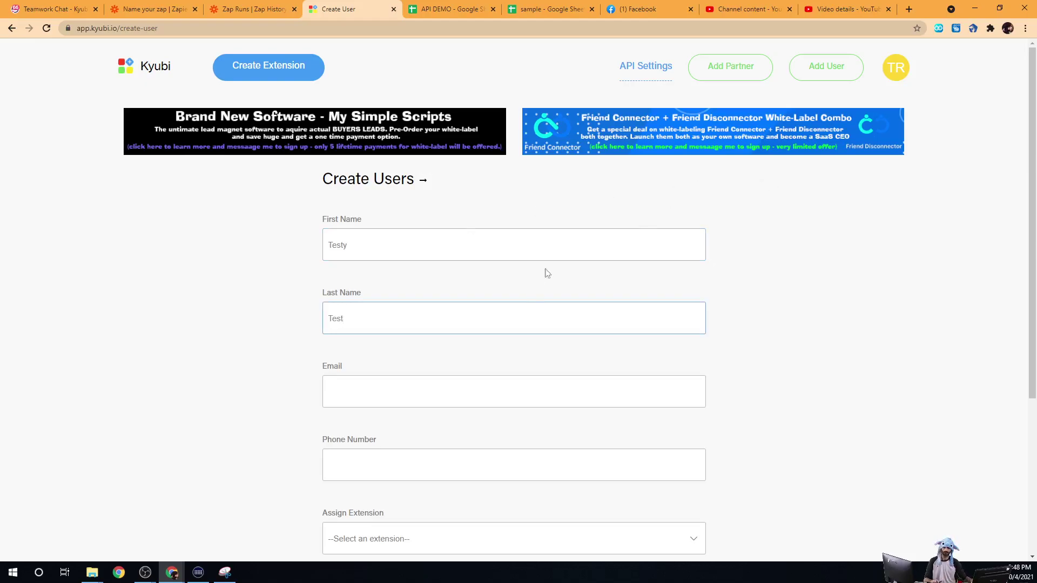
left_click(487, 387)
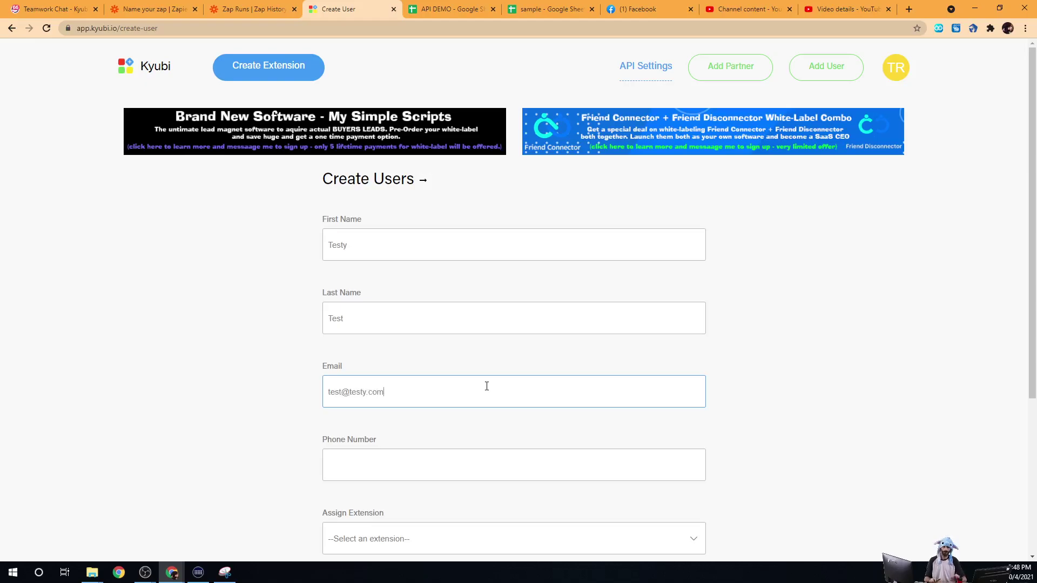
key("ctrl+shift+Left")
key("shift+Home")
key("ctrl+c")
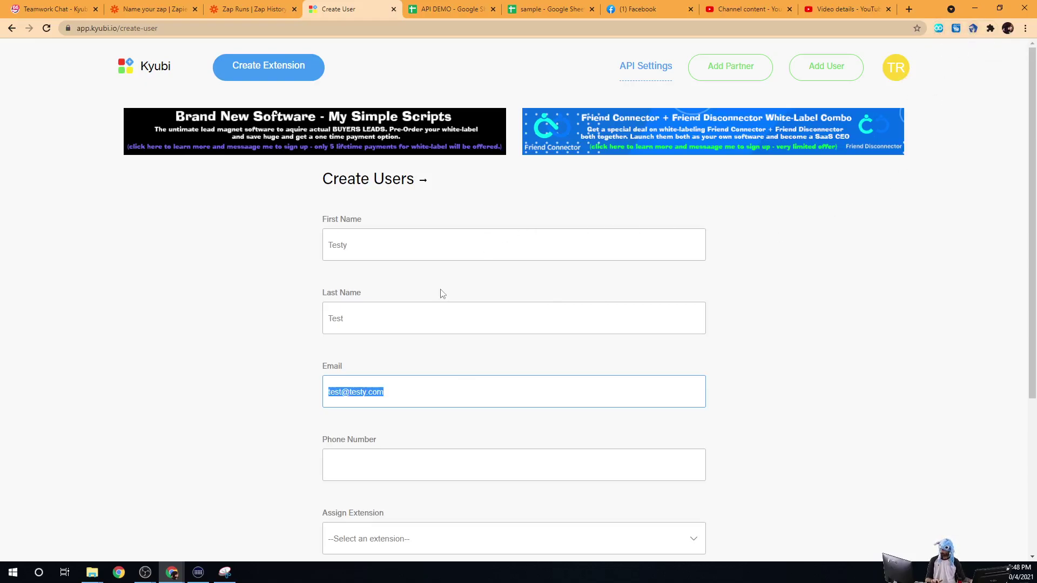
scroll(442, 293, "down", 3)
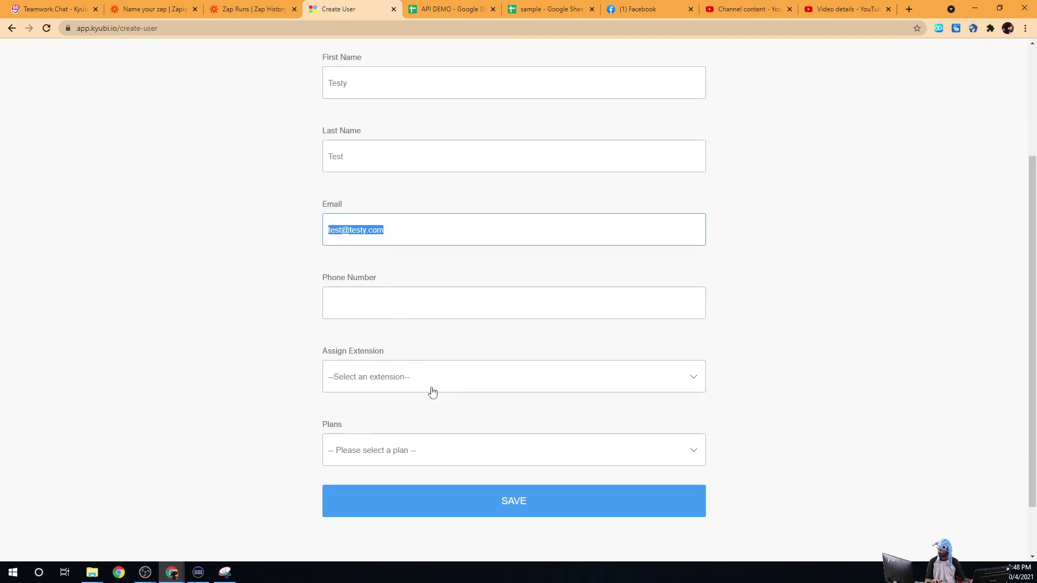
Step: Assign the Whatever (White labeled) extension and the Bronze plan, then save the user
left_click(419, 378)
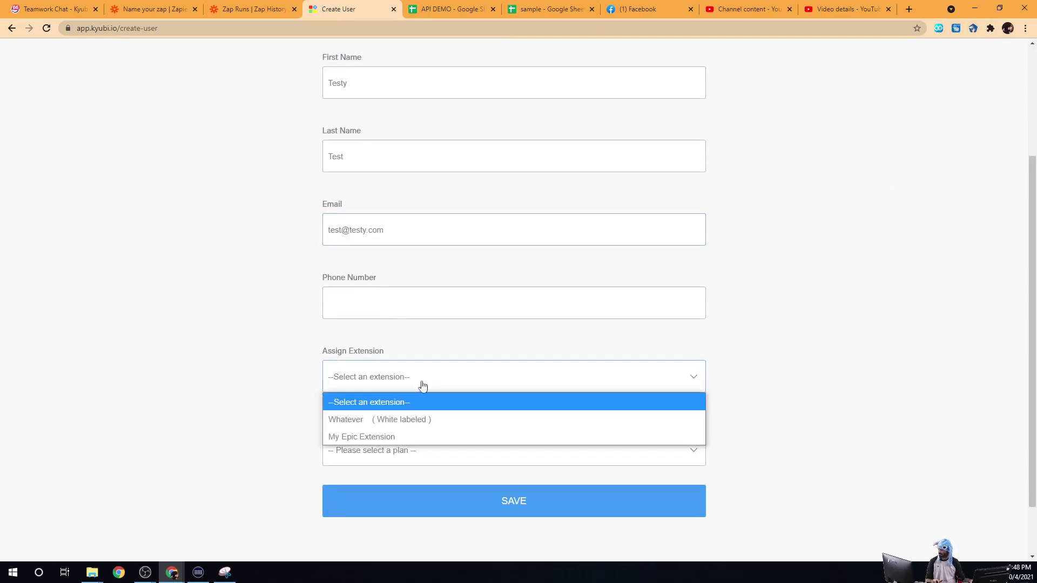
left_click(397, 424)
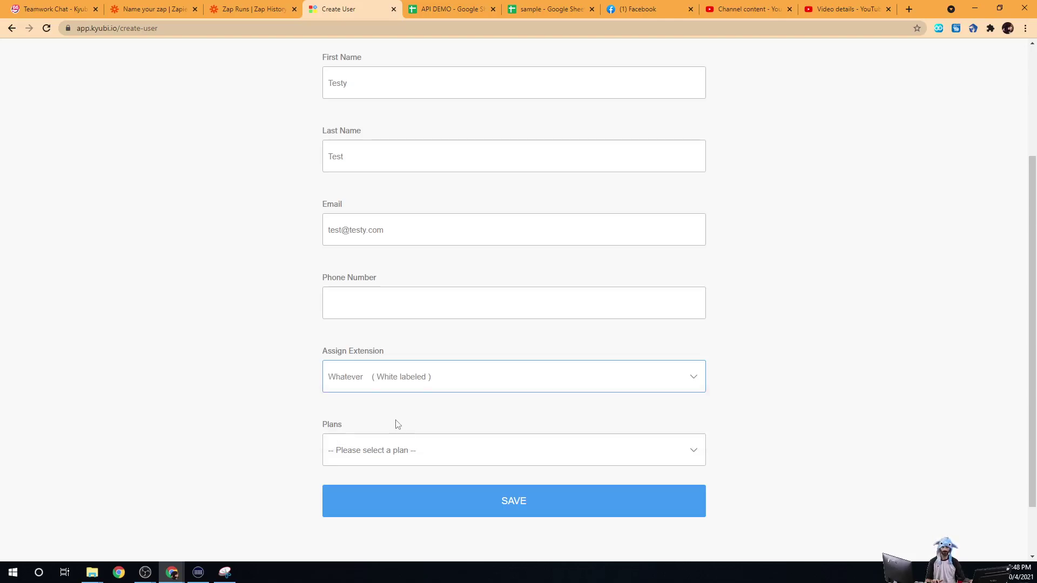
scroll(435, 382, "down", 2)
left_click(421, 384)
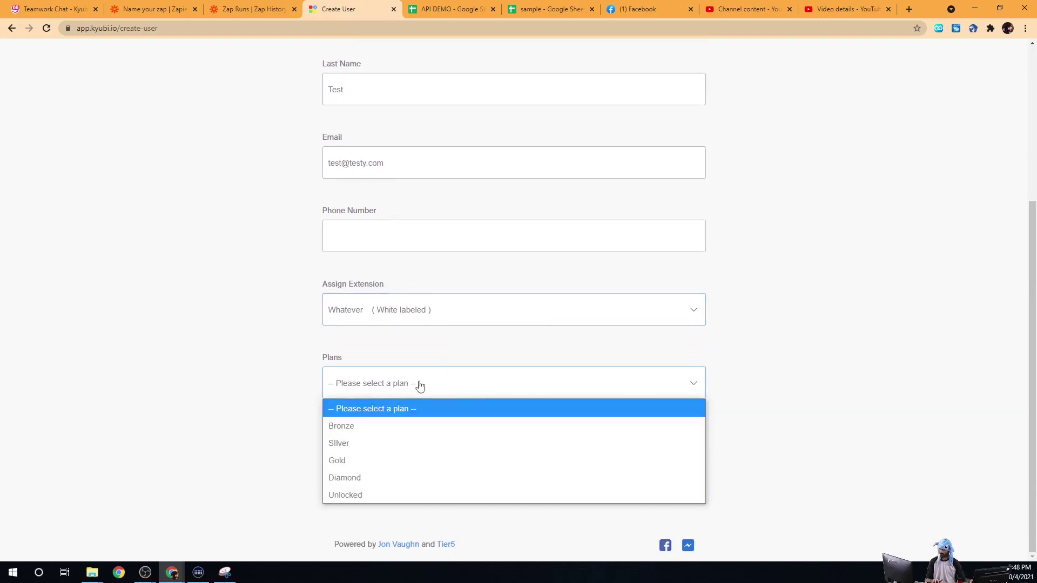
left_click(423, 429)
left_click(512, 440)
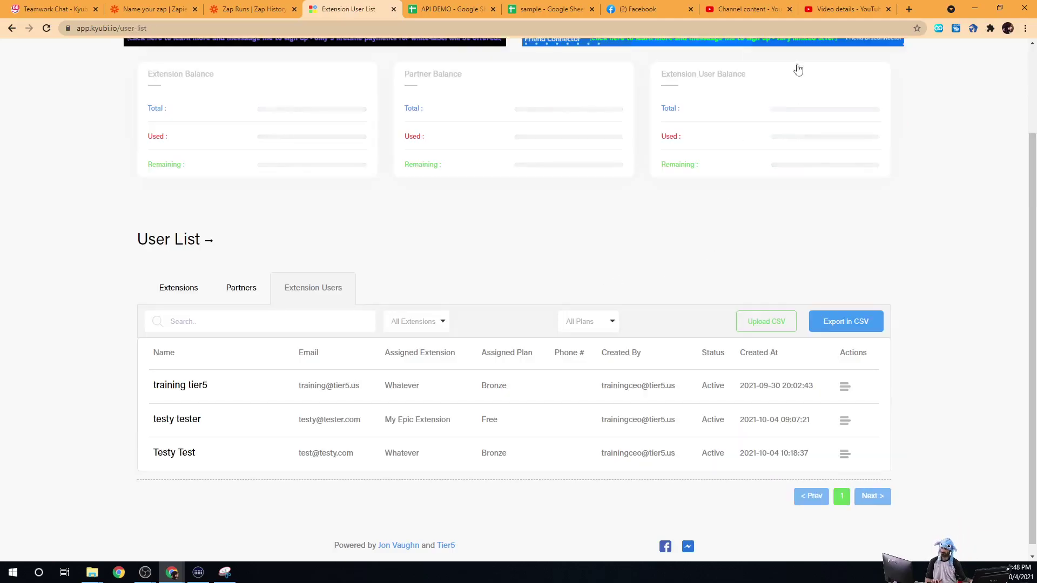
Step: Load the Downloads folder Whatever_V_1.0.0 (1) as an unpacked Chrome extension
left_click(990, 30)
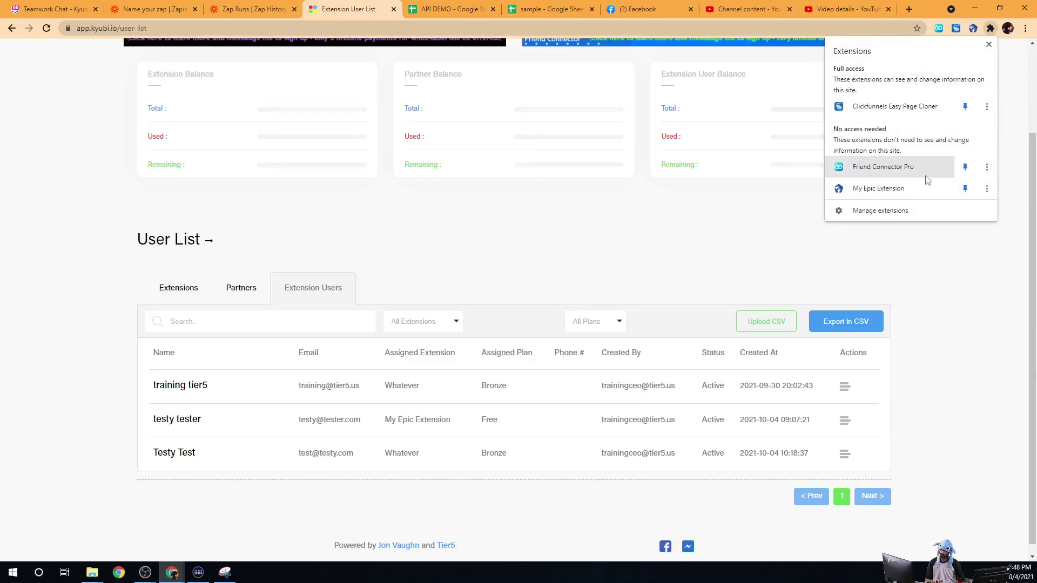
left_click(873, 213)
left_click(54, 82)
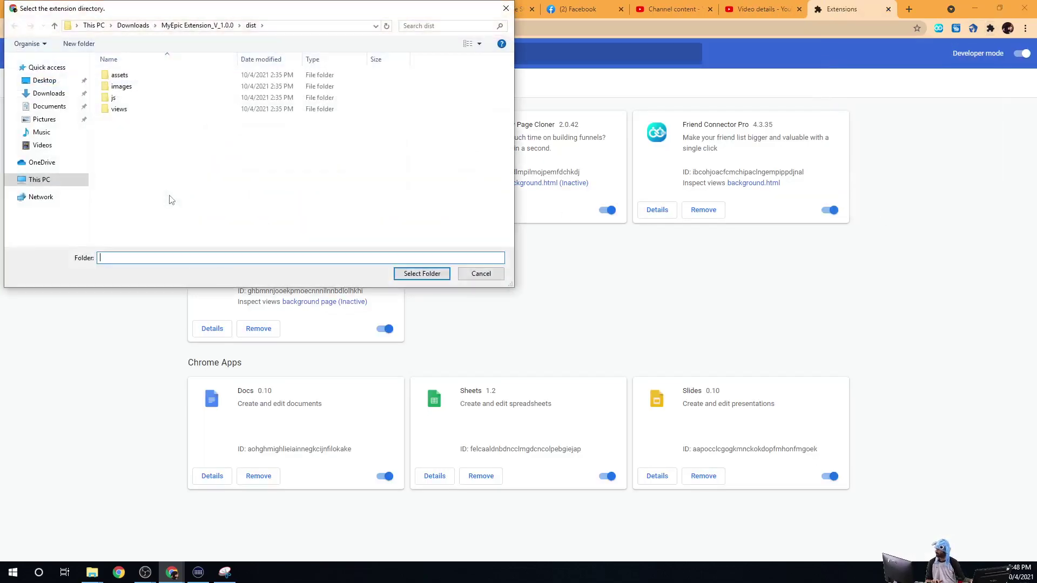
left_click(133, 25)
double_click(244, 86)
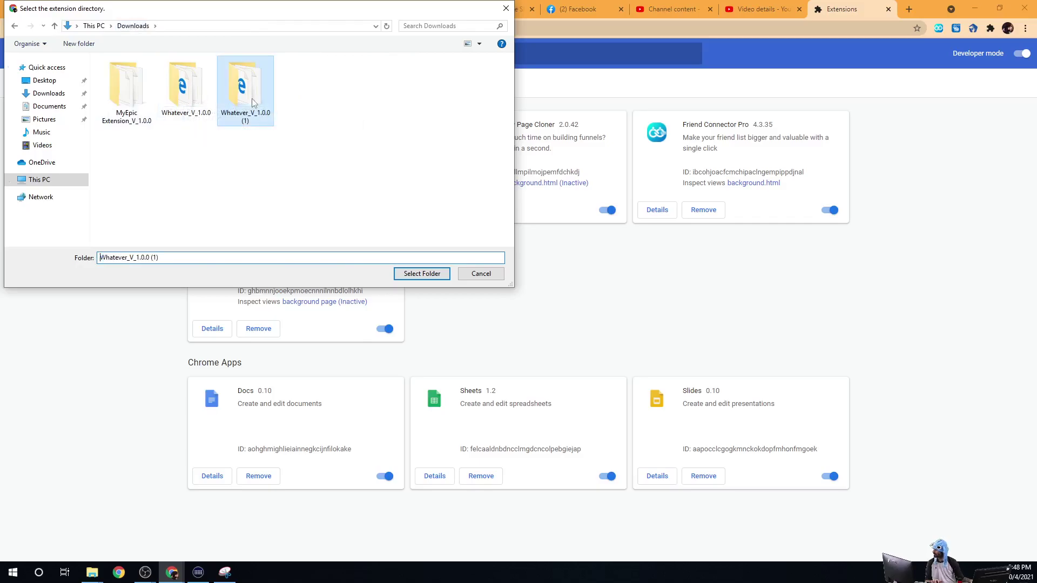
left_click(421, 274)
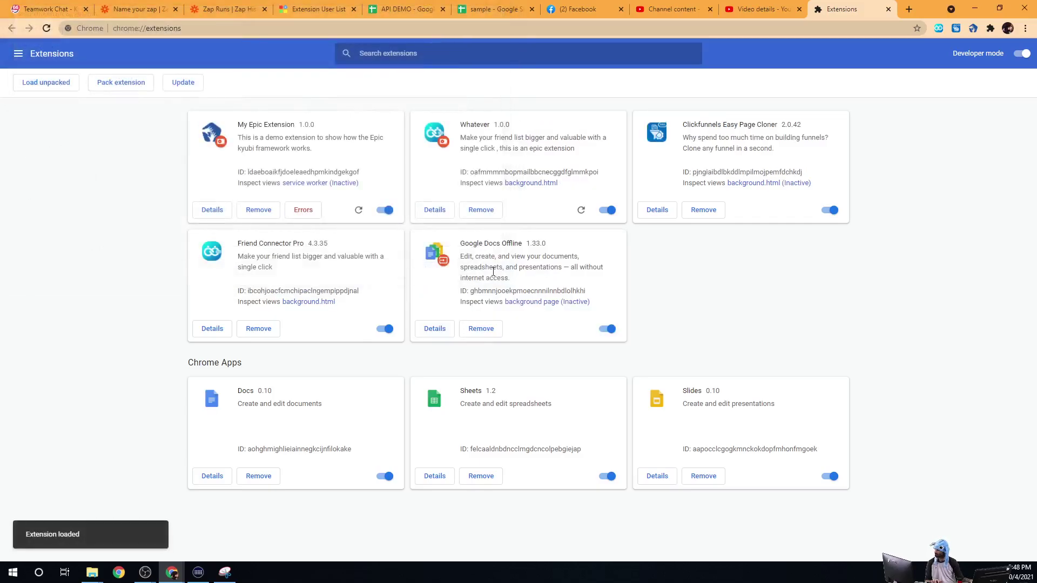
Step: Pin the Whatever extension to the toolbar and switch to the Facebook tab
left_click(991, 28)
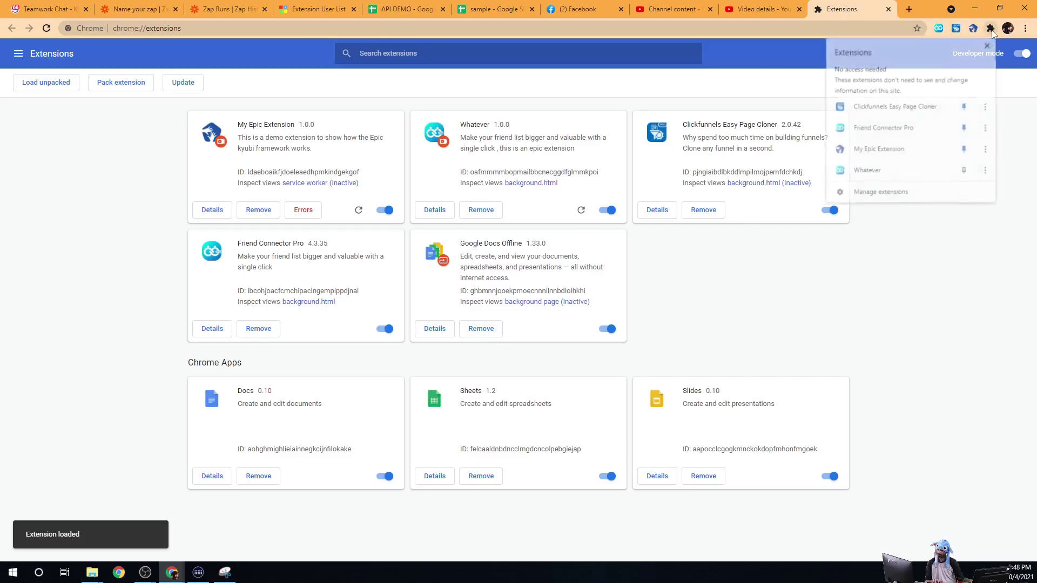
left_click(965, 171)
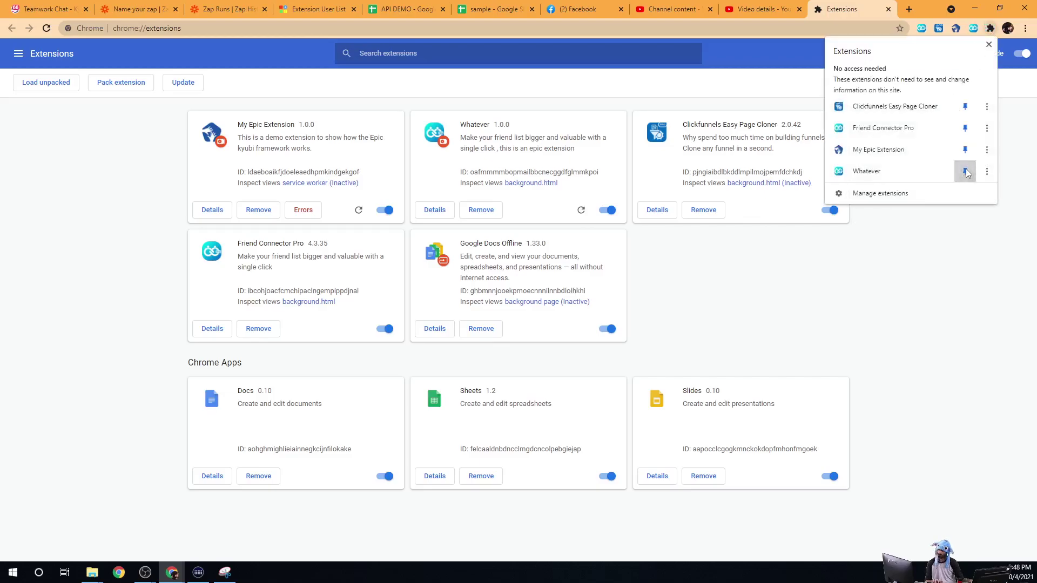
left_click(578, 9)
Step: Log into the Whatever extension with the test user's e-mail and password, then return to Kyubi
left_click(973, 28)
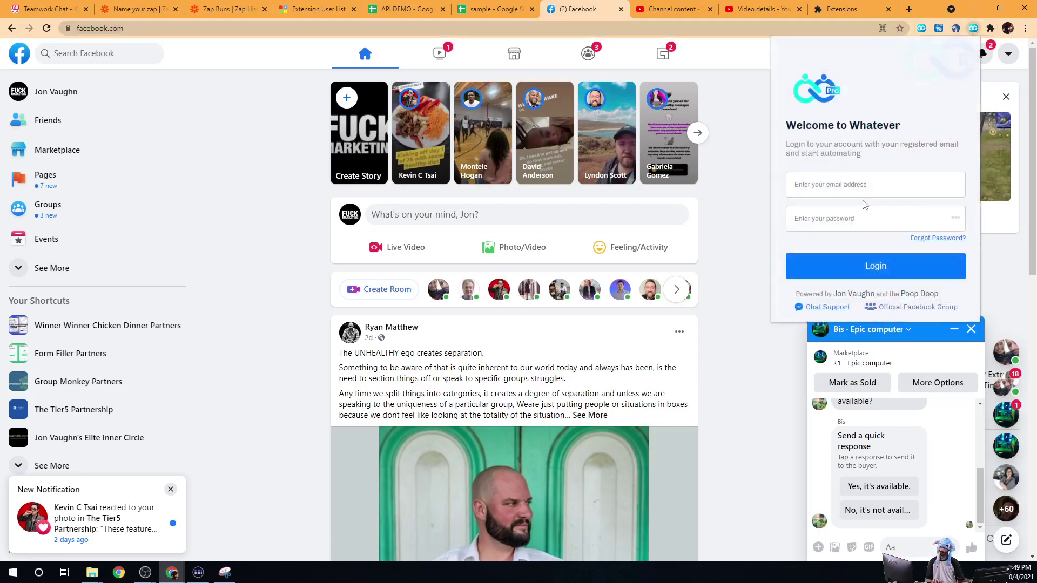
key("ctrl+v")
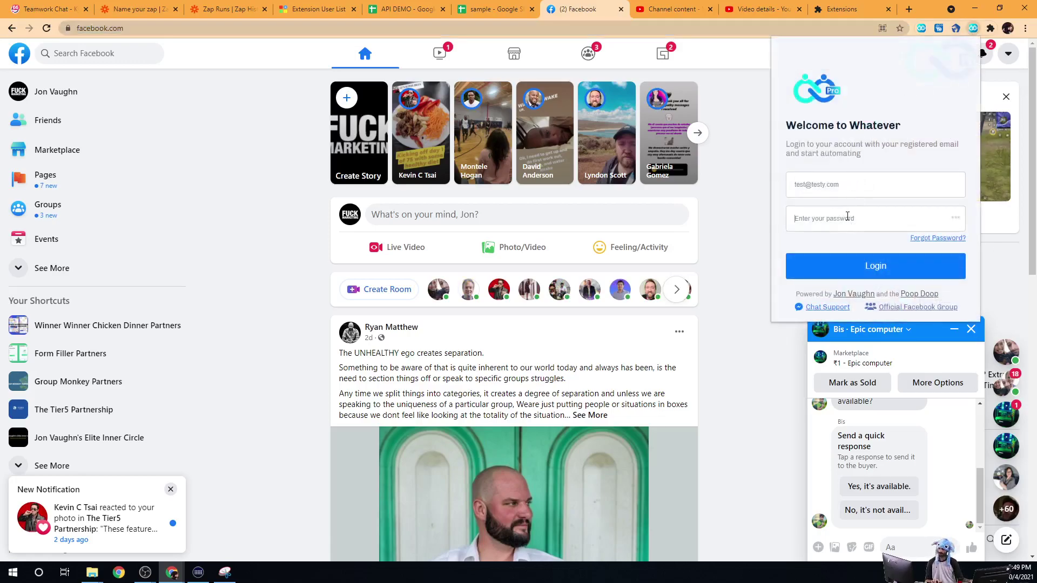
left_click(848, 216)
type("t")
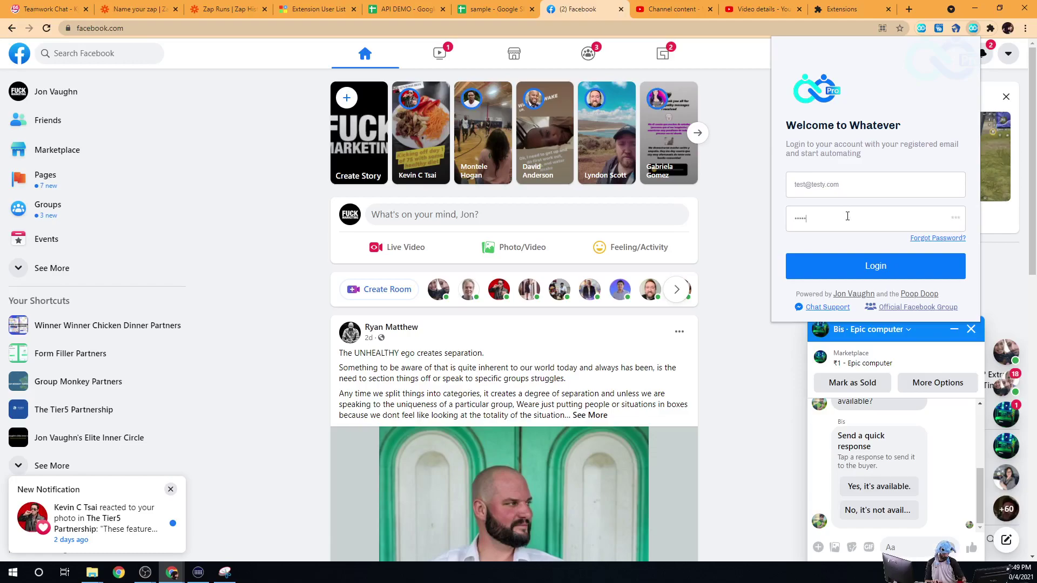
left_click(886, 273)
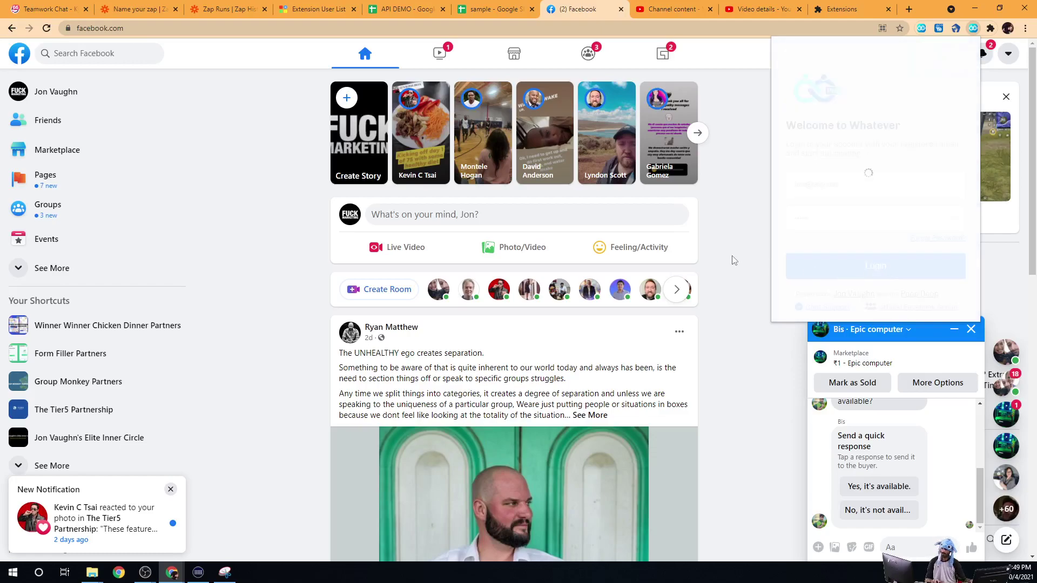
left_click(973, 28)
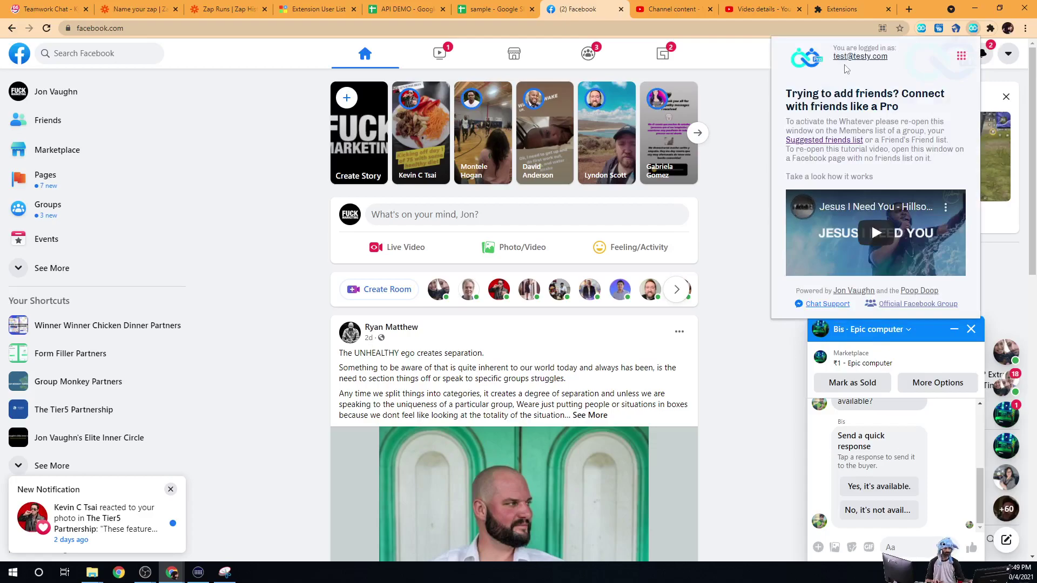
left_click(316, 8)
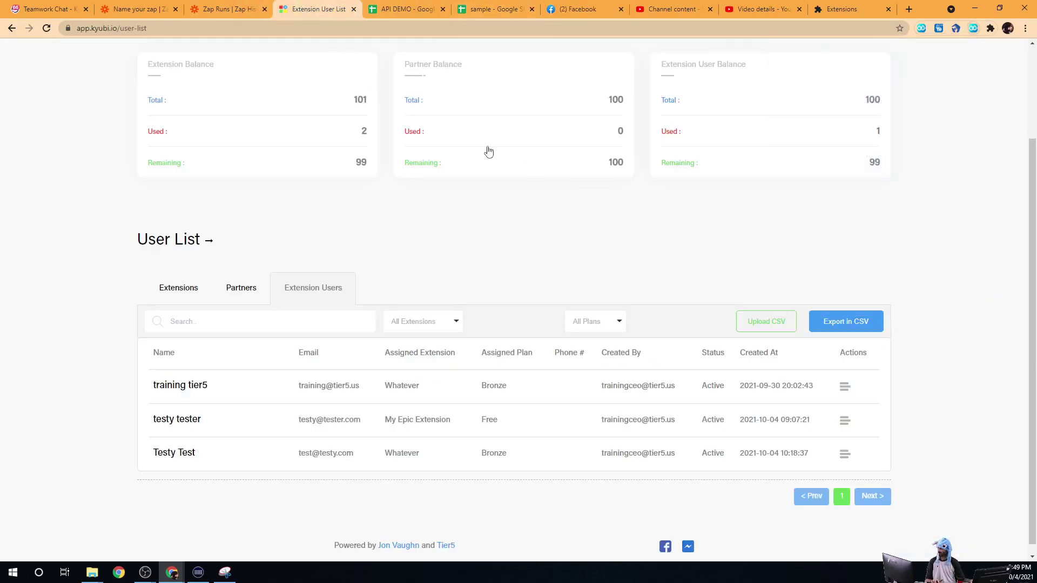
left_click_drag(156, 454, 644, 472)
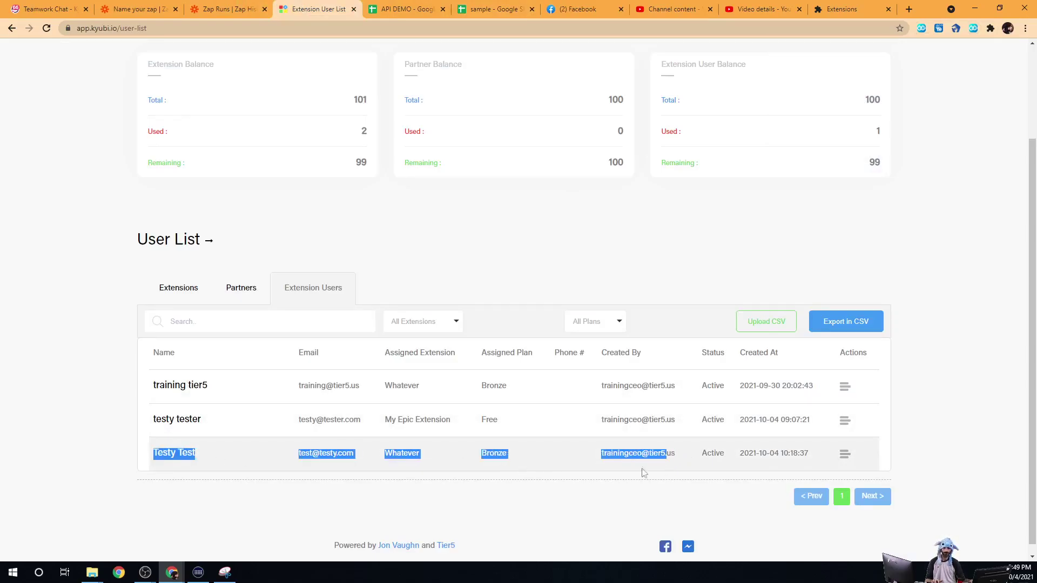
double_click(495, 456)
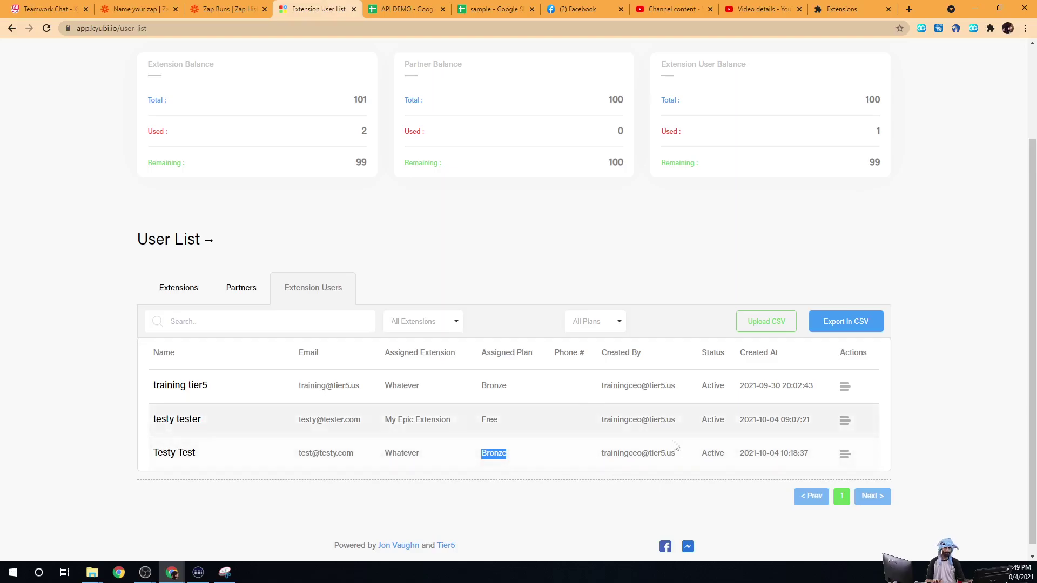
Step: Choose Suspend from the test user's row Actions menu
left_click(845, 458)
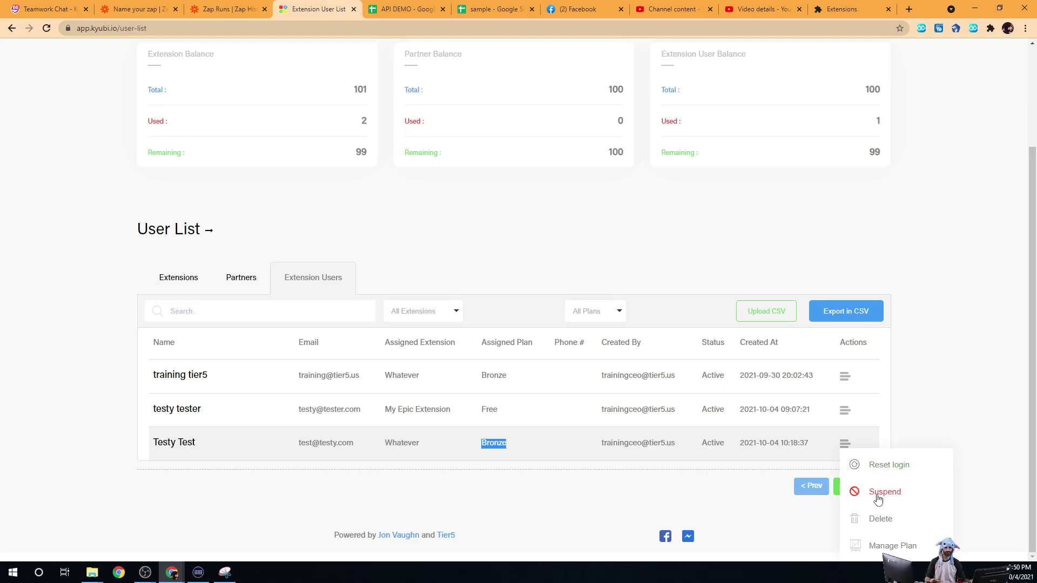
left_click(885, 492)
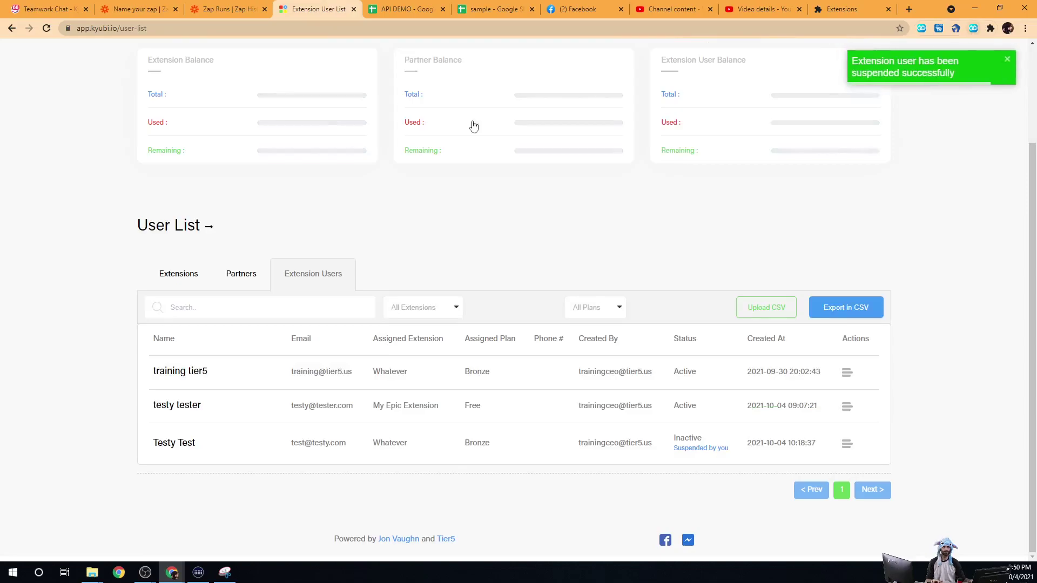
Step: Attempt the test user's extension login on Facebook, see the suspended error, then return to Kyubi
left_click(578, 10)
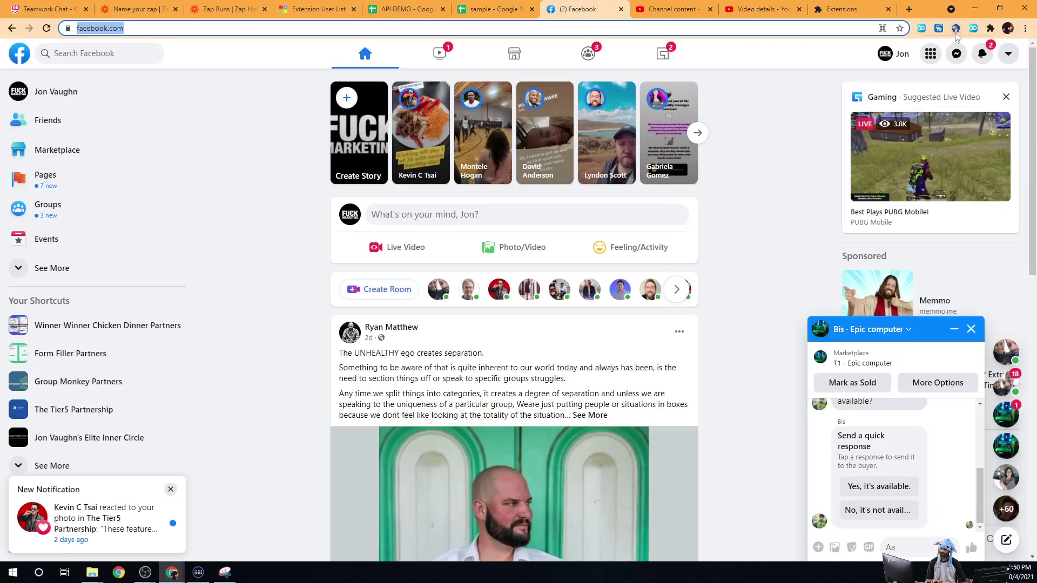
left_click(973, 28)
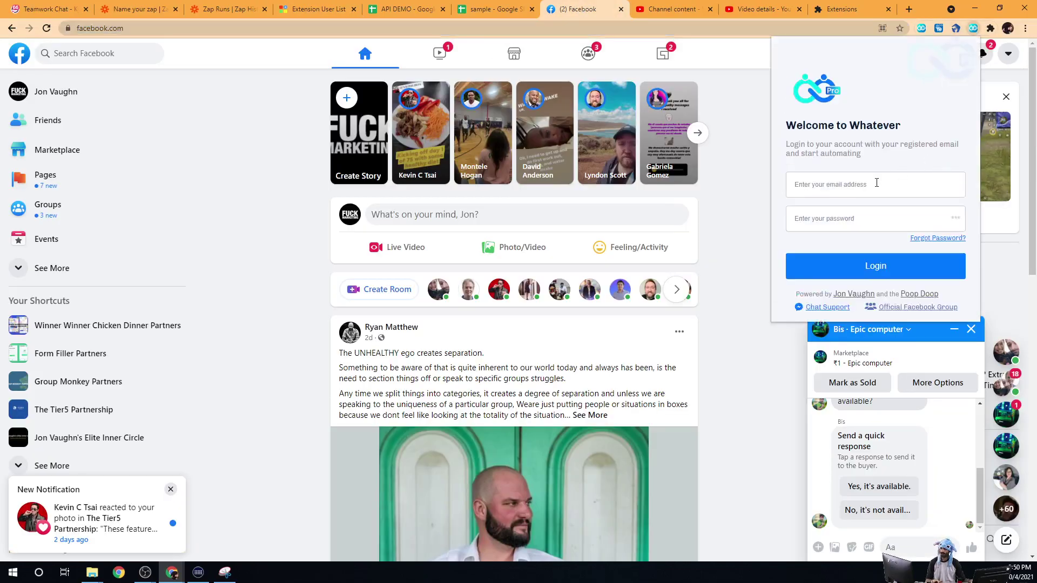
key("ctrl+v")
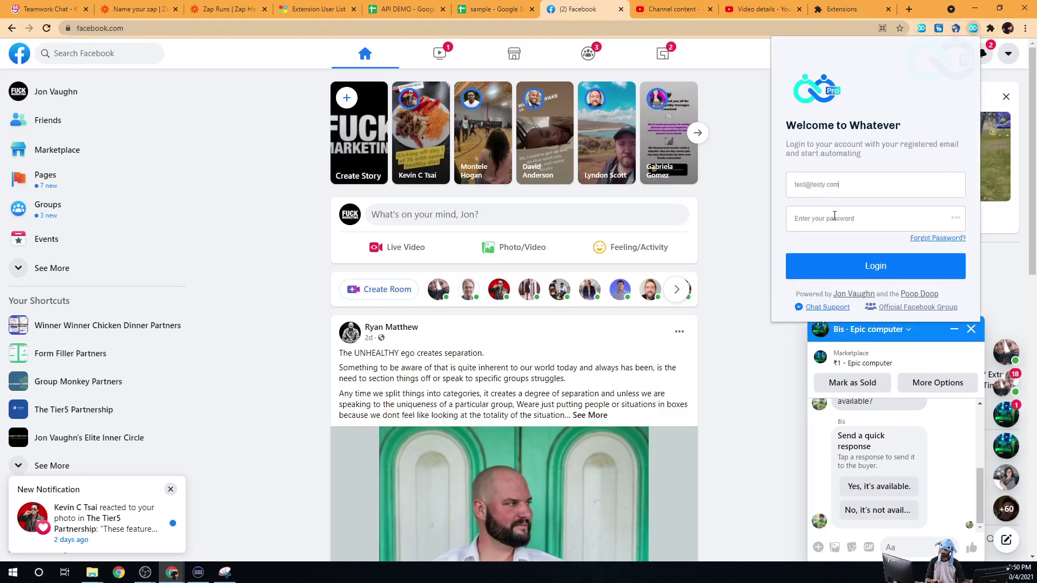
left_click(838, 213)
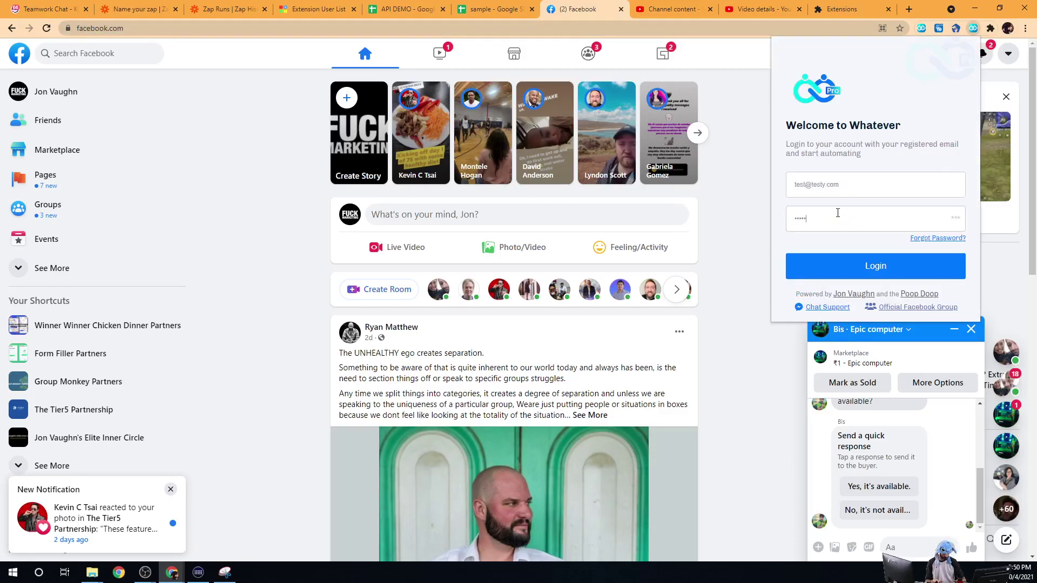
left_click(869, 265)
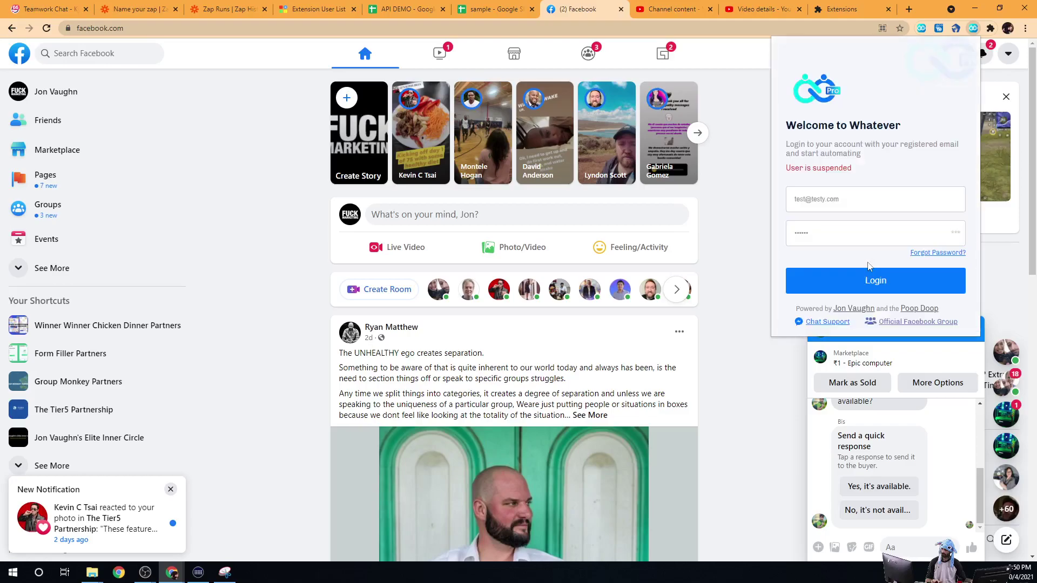
left_click_drag(861, 171, 786, 169)
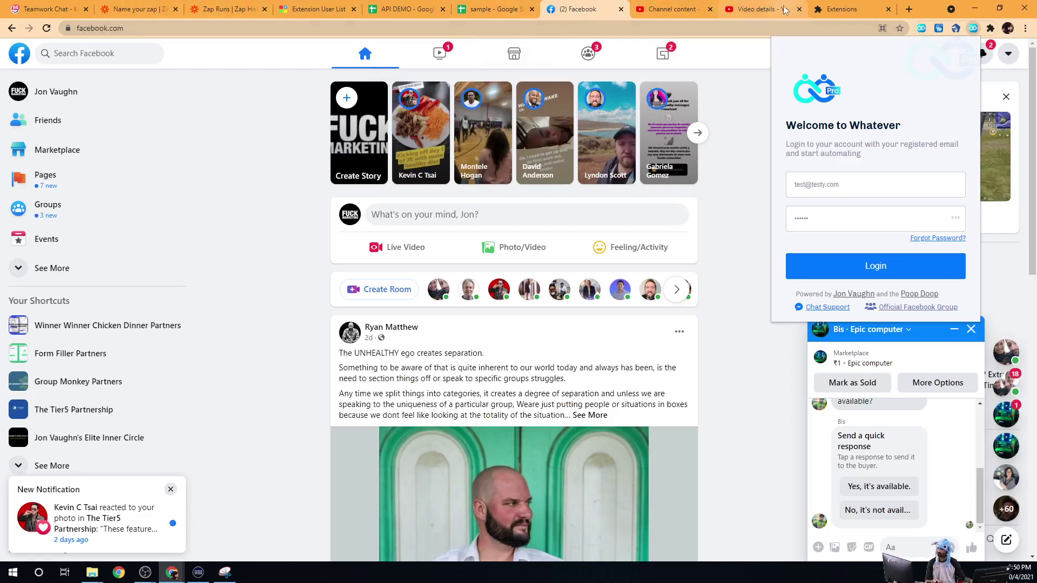
left_click(318, 9)
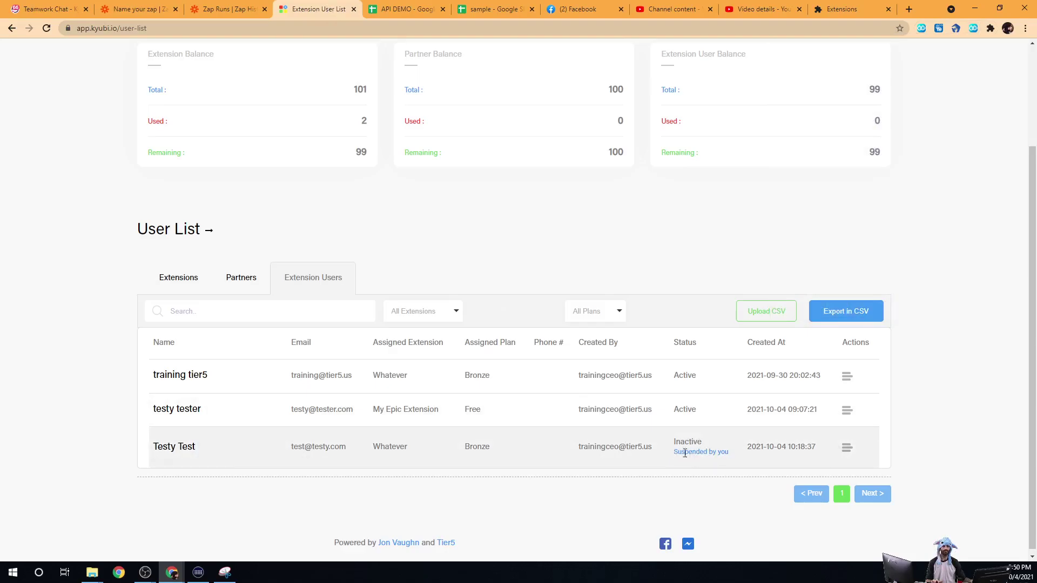
Step: Un Suspend the test user, then log into the Whatever extension with its e-mail and password
left_click(847, 447)
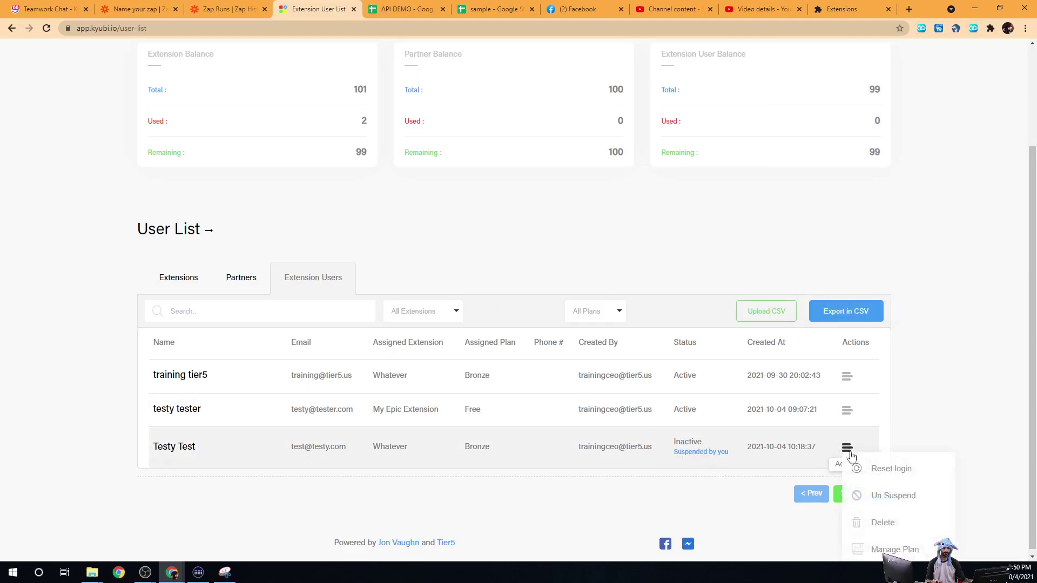
left_click(886, 493)
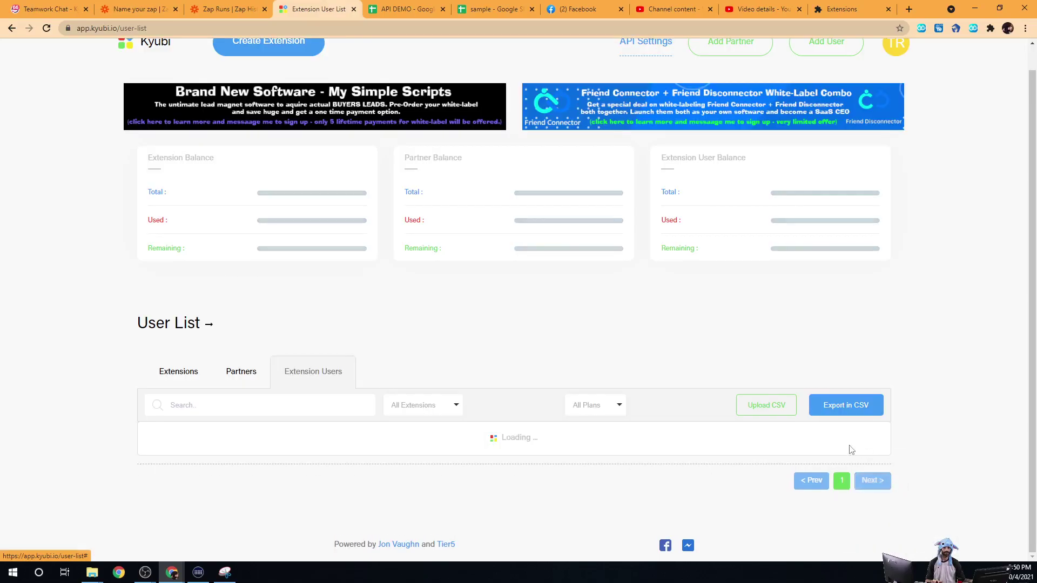
left_click(973, 28)
left_click(875, 185)
key("ctrl+v")
left_click(849, 216)
key("ctrl+v")
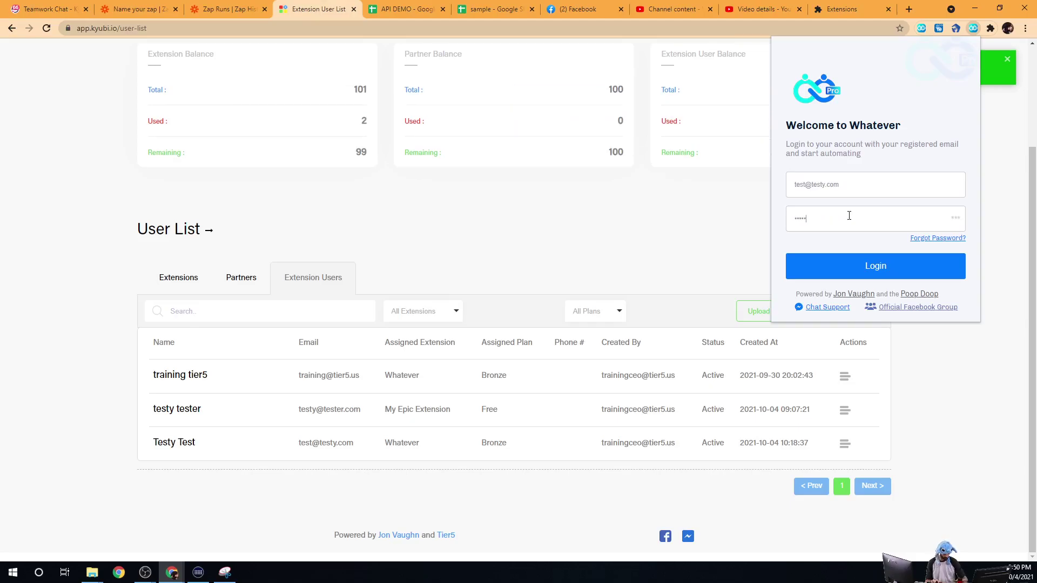
left_click(832, 277)
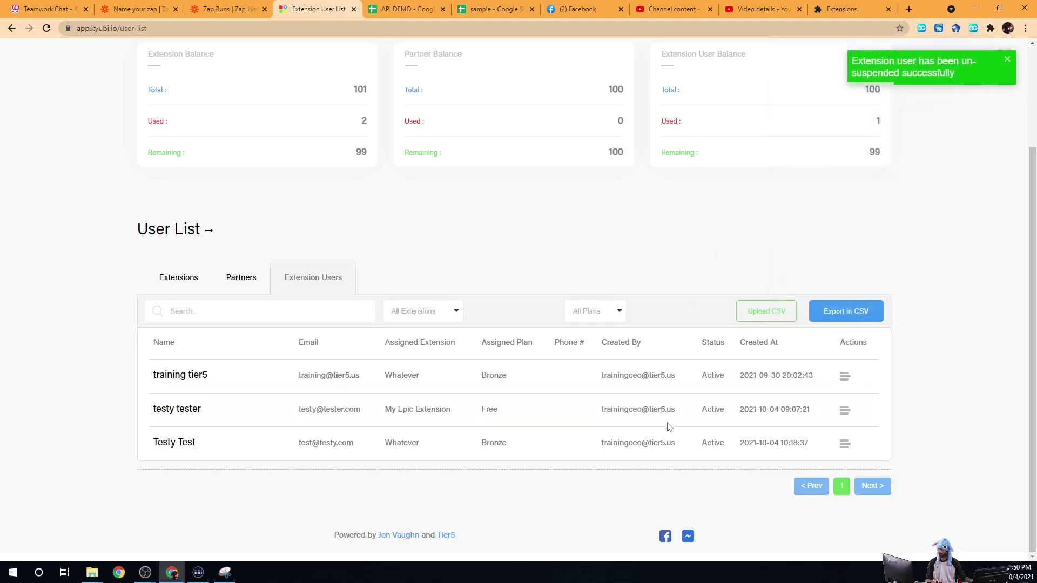
double_click(495, 443)
Step: Switch the test user from Bronze to the Unlocked plan in Manage Plan and update it
left_click(845, 443)
left_click(889, 547)
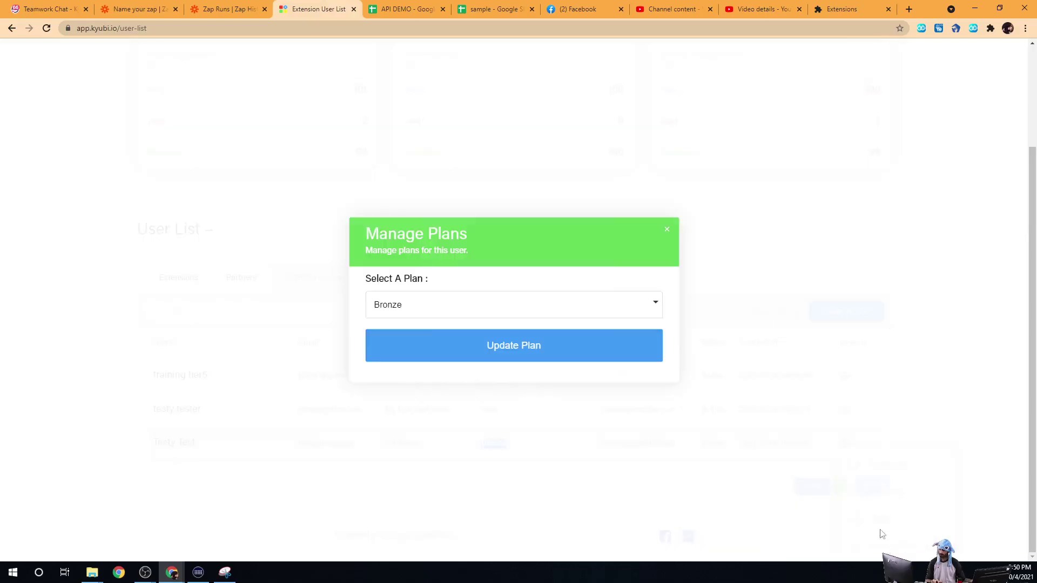
left_click(666, 230)
left_click(845, 444)
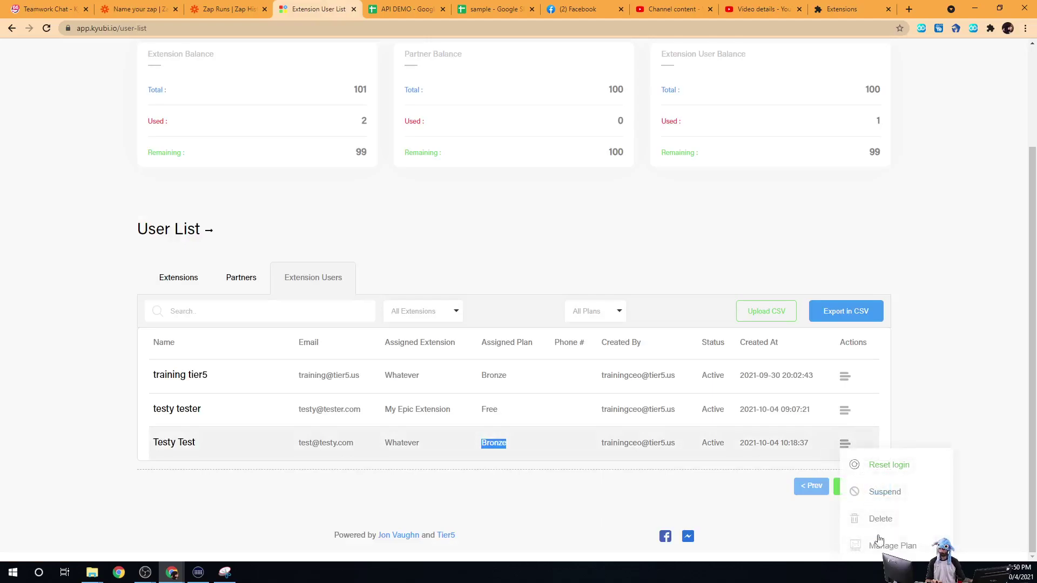
left_click(886, 546)
left_click(453, 305)
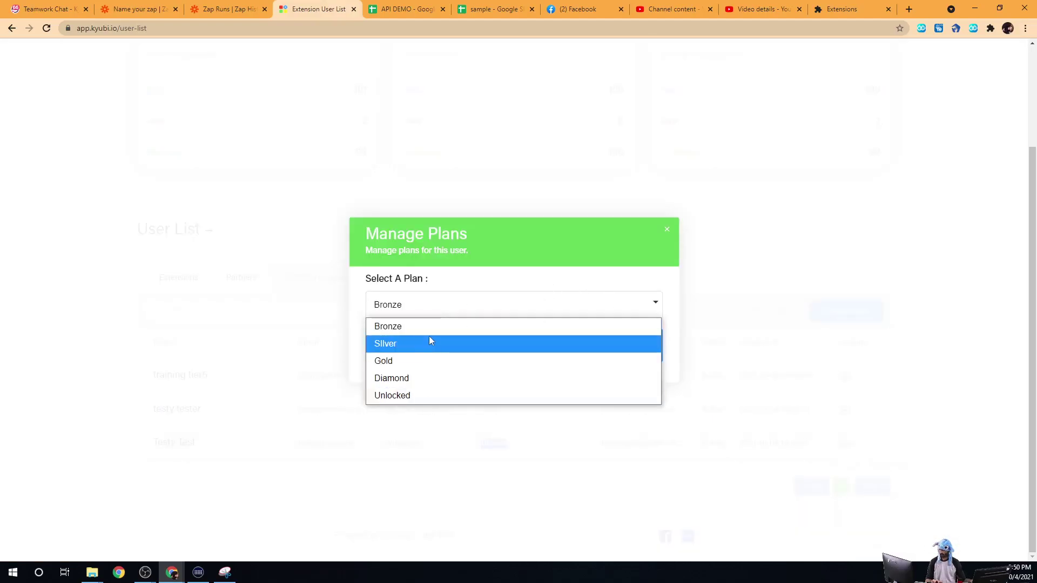
left_click(454, 395)
left_click(505, 353)
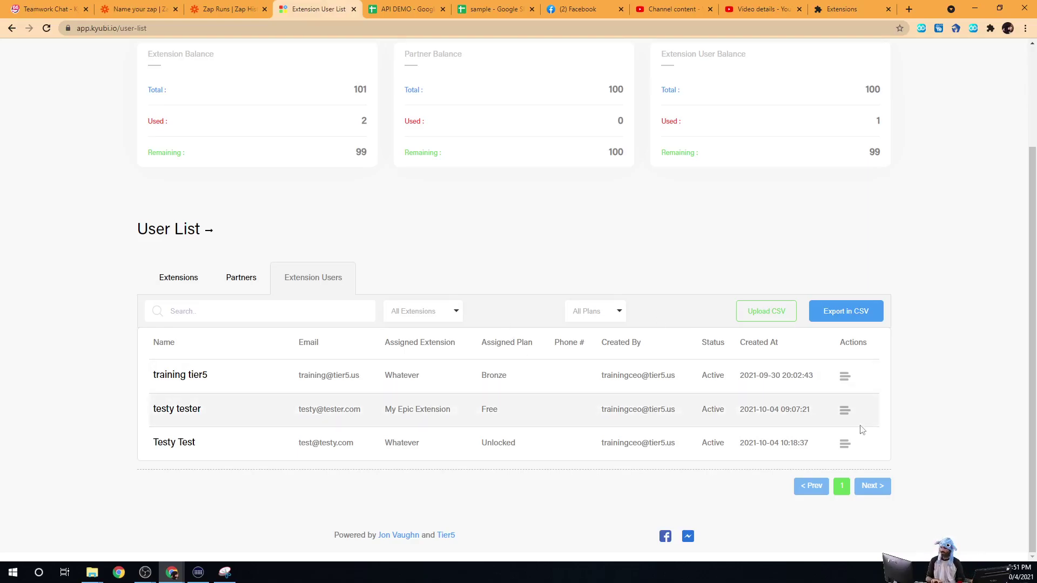
Step: Delete the test user and confirm the deletion with Yes
left_click(845, 444)
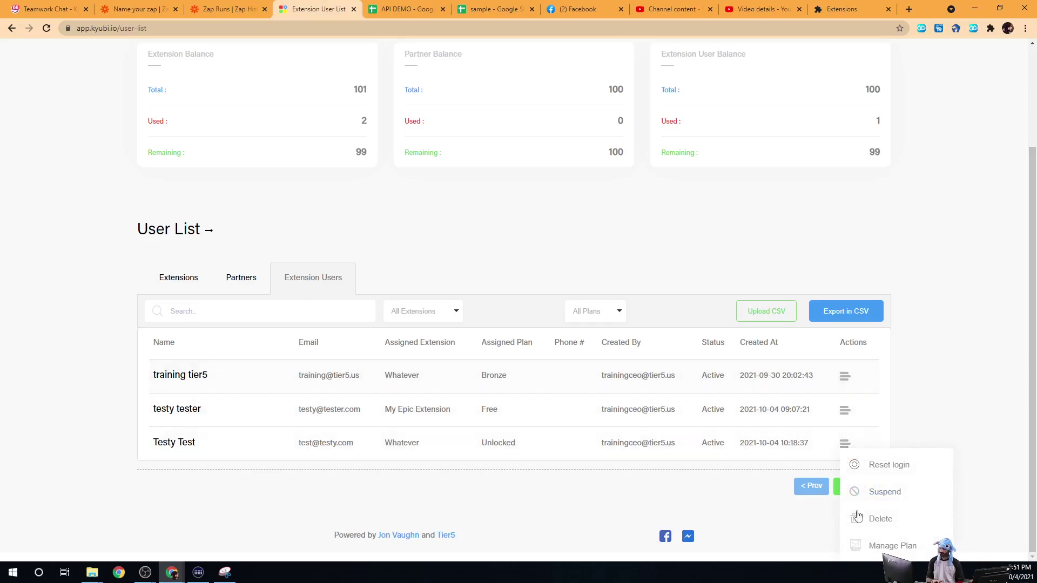
left_click(880, 519)
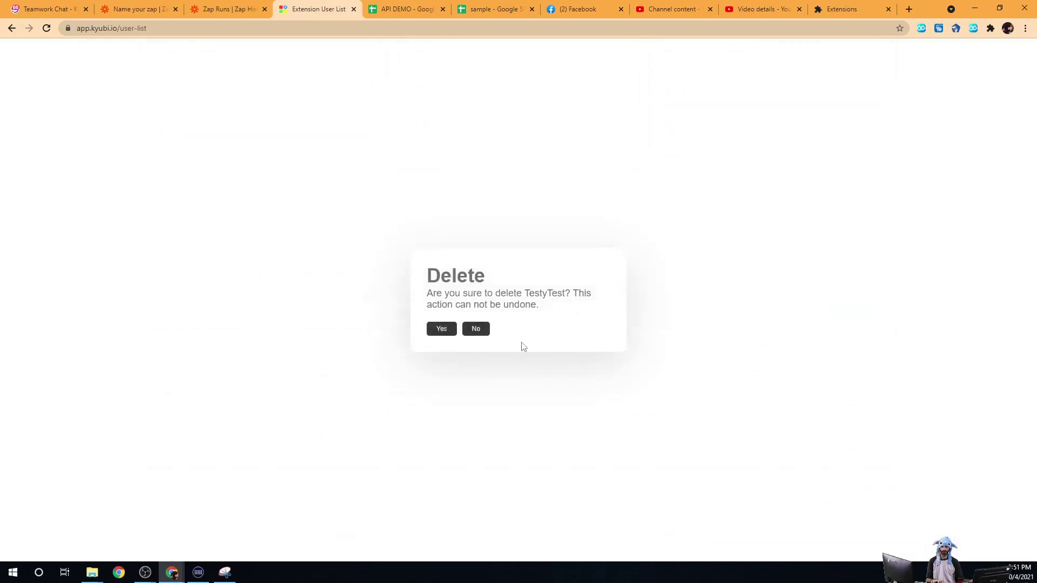
left_click(441, 328)
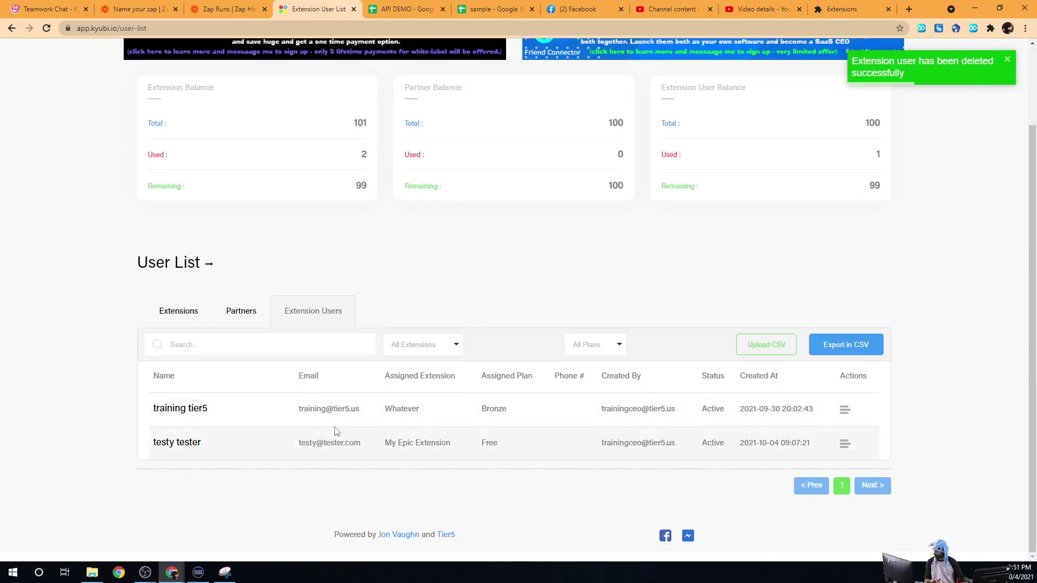
Step: Select the training account's e-mail, then go to the Add User page
triple_click(331, 410)
key("ctrl+c")
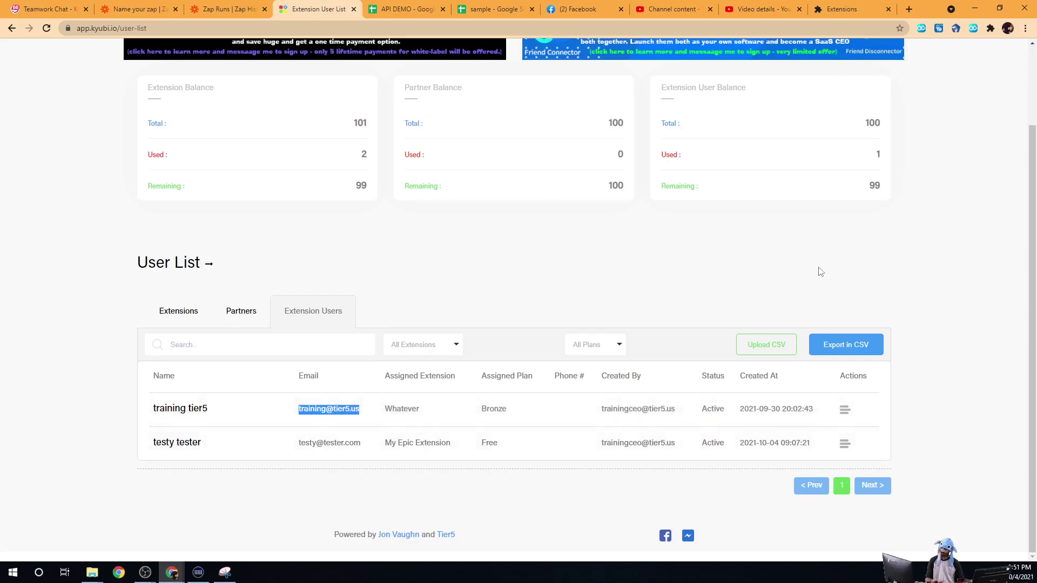
scroll(813, 270, "up", 2)
left_click(826, 67)
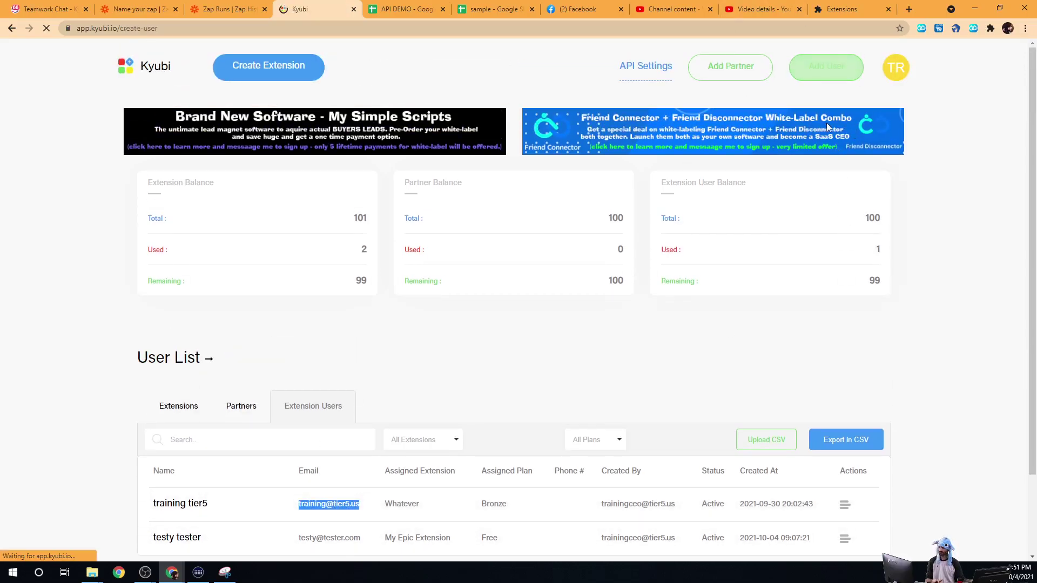
Step: Fill the new user form with an existing email, the Whatever extension and the Diamond plan
left_click(408, 385)
key("ctrl+v")
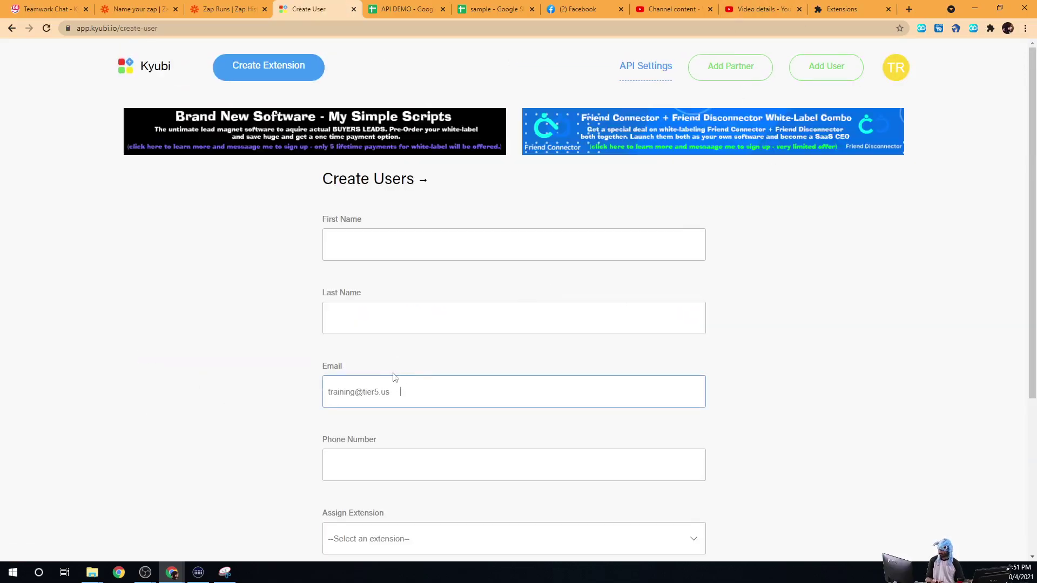
scroll(416, 346, "down", 3)
left_click(431, 377)
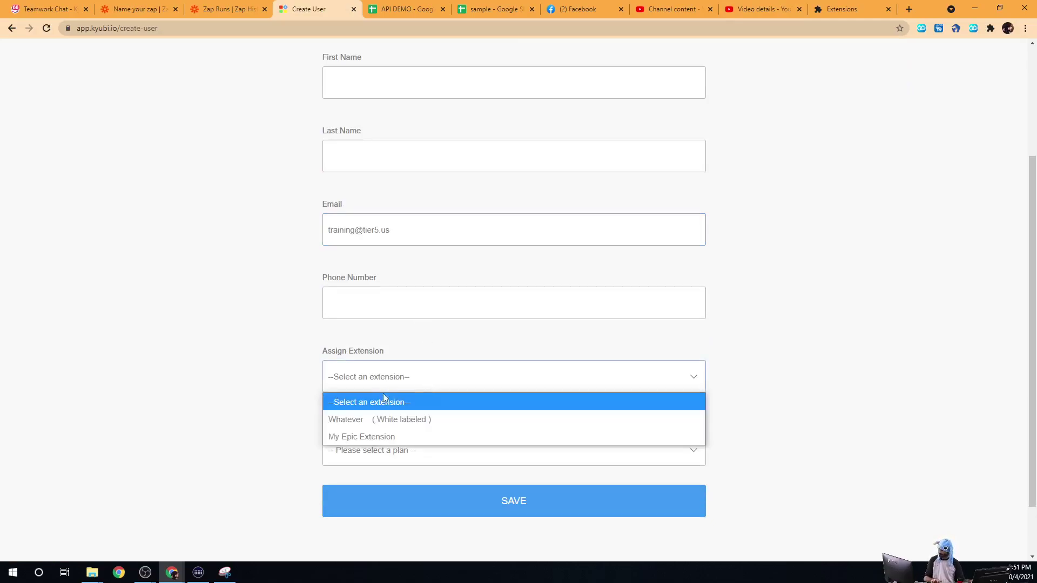
left_click(387, 414)
left_click(392, 463)
left_click(385, 411)
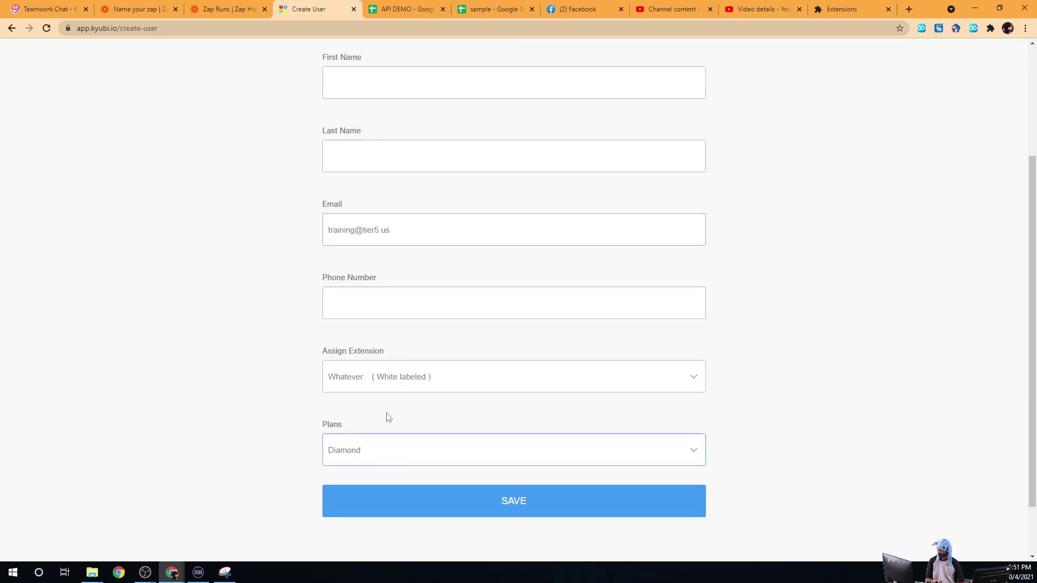
Step: Save the duplicate user twice, getting it rejected as already existing
left_click(505, 500)
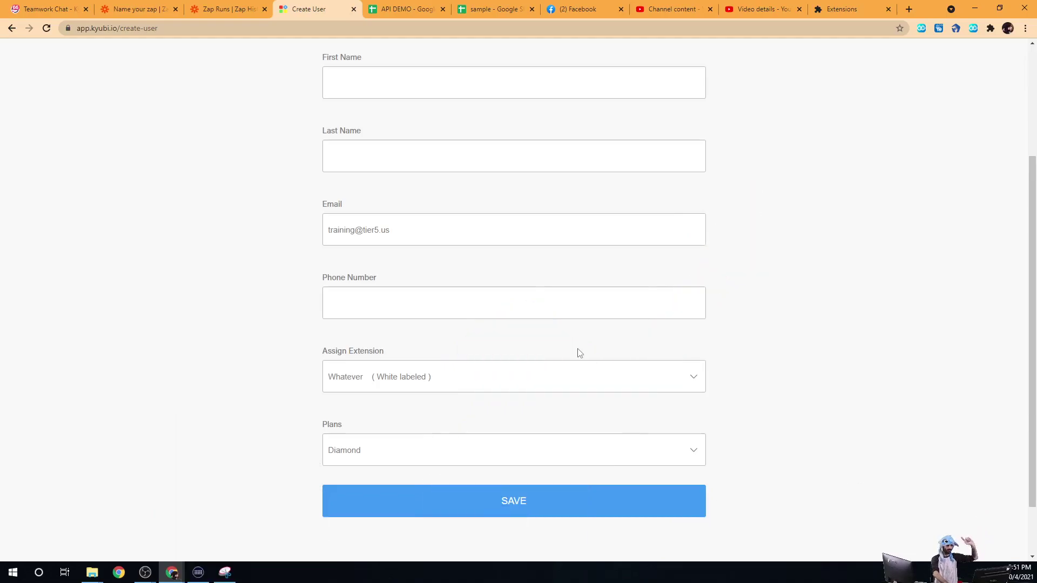
left_click(550, 500)
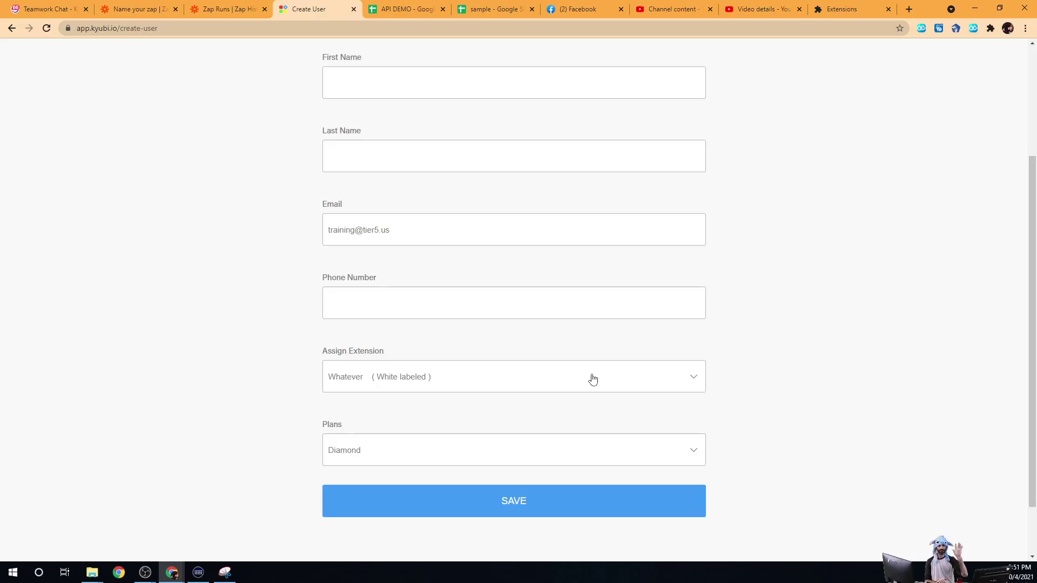
scroll(431, 184, "up", 3)
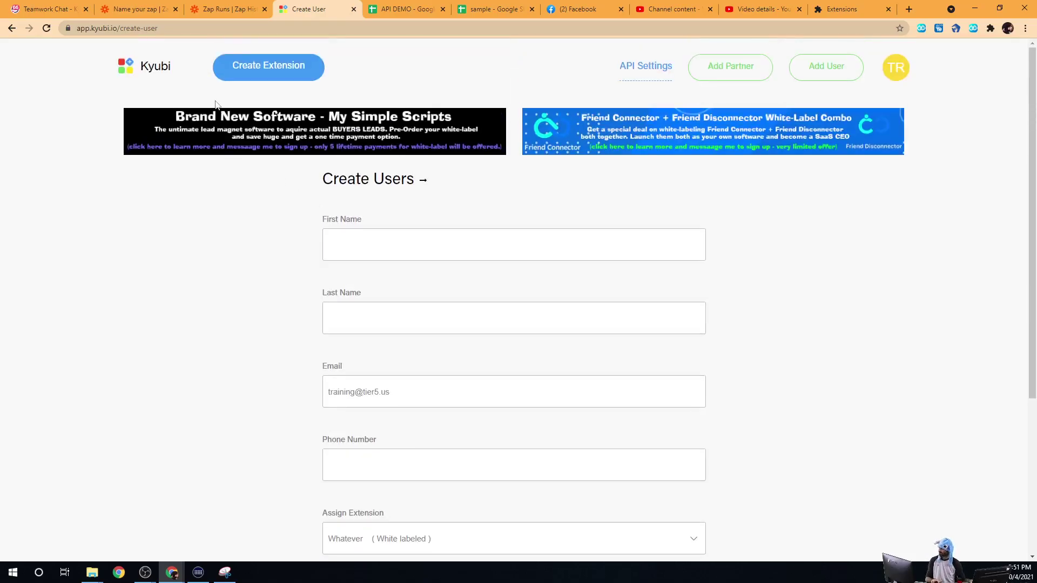
Step: Filter the Extension User List to the training account by searching its email
left_click(151, 70)
scroll(270, 378, "down", 3)
left_click(311, 243)
left_click(206, 343)
key("ctrl+v")
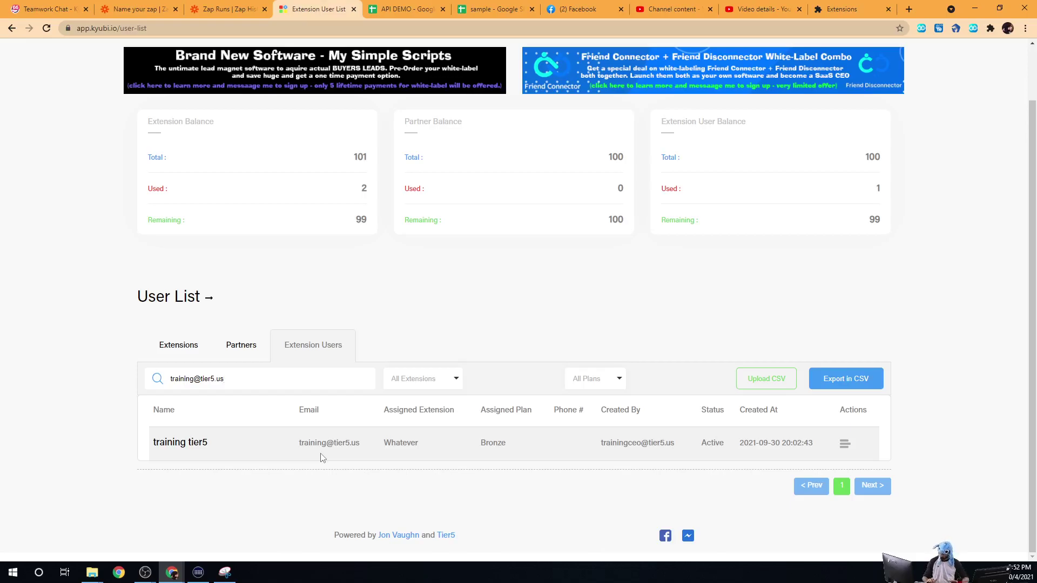
scroll(467, 396, "up", 2)
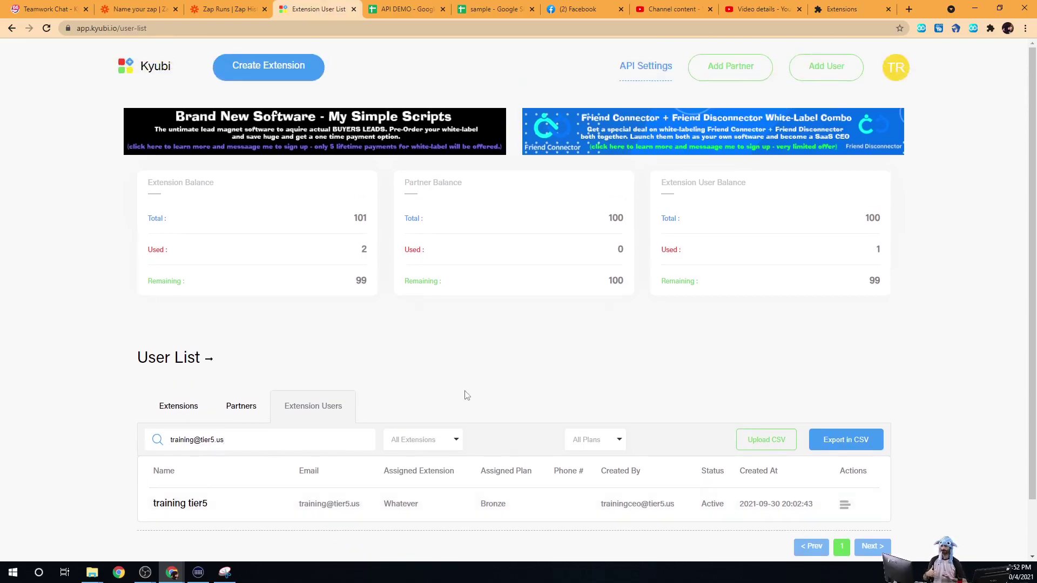